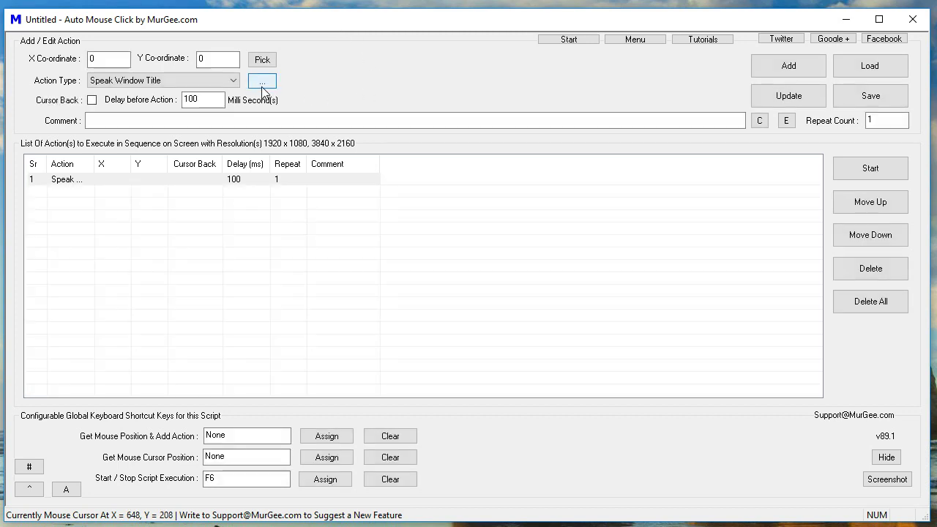
Step: Browse the list of available action types and its extra options, closing it without choosing any
click(262, 81)
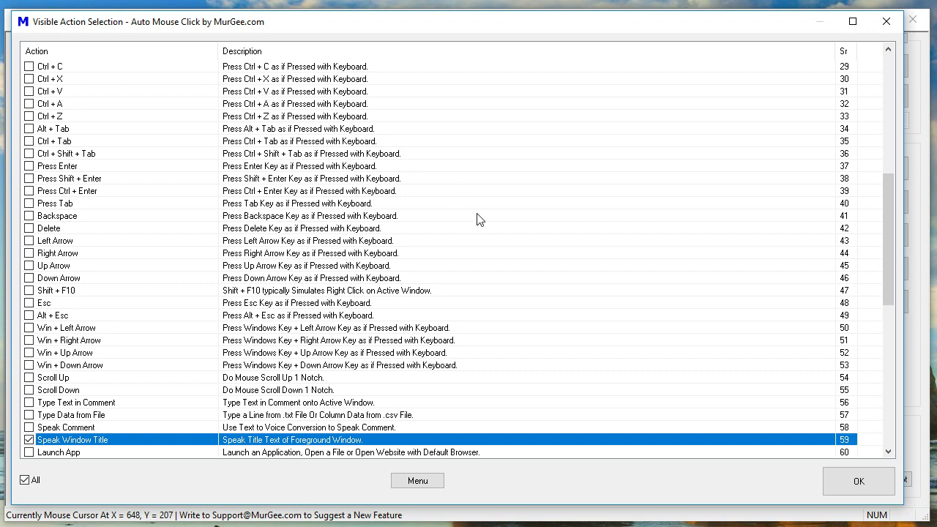
click(885, 21)
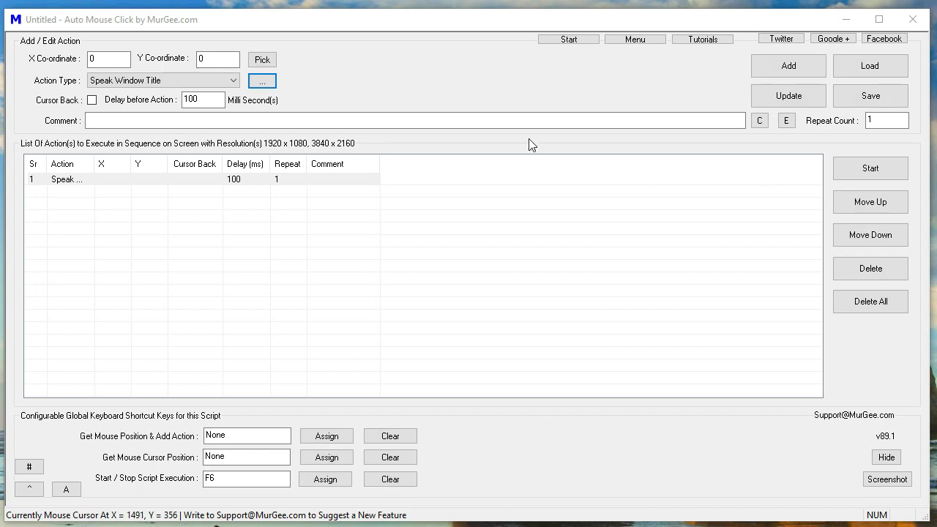
click(264, 84)
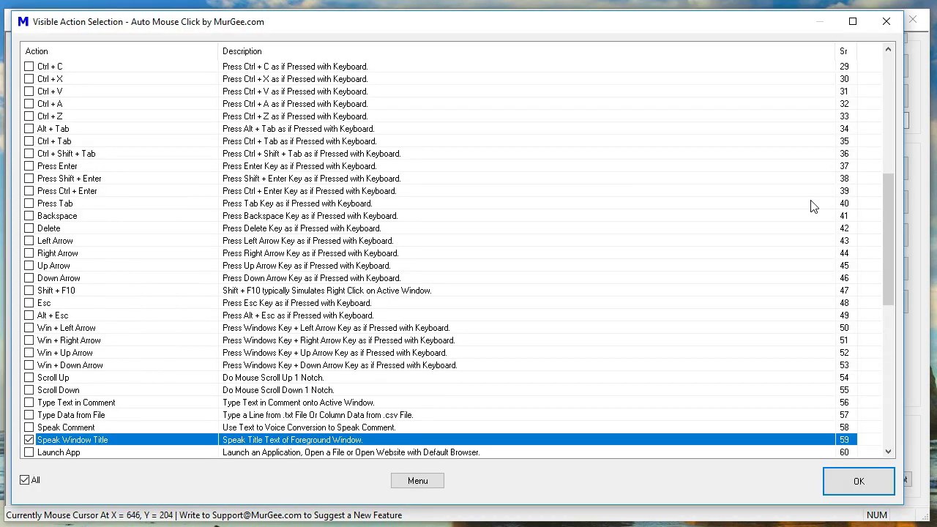
click(886, 142)
drag(889, 152, 882, 123)
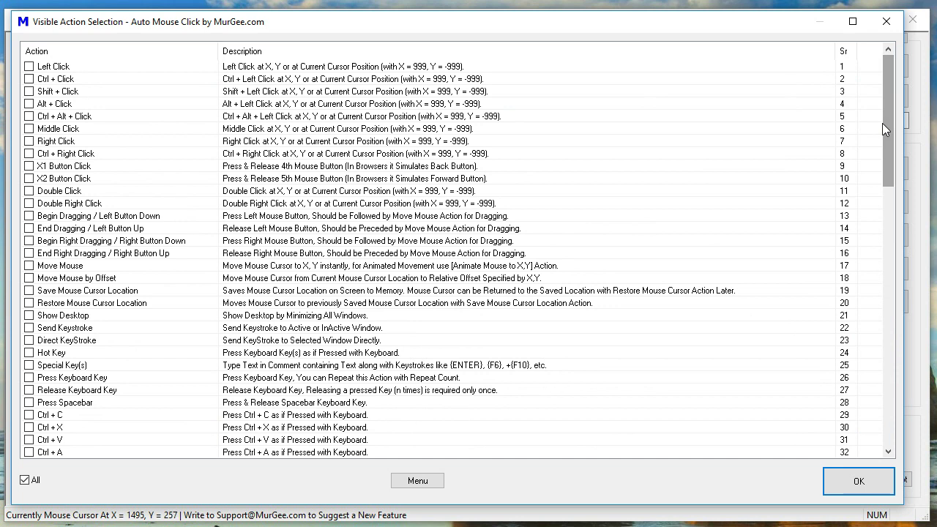
click(436, 480)
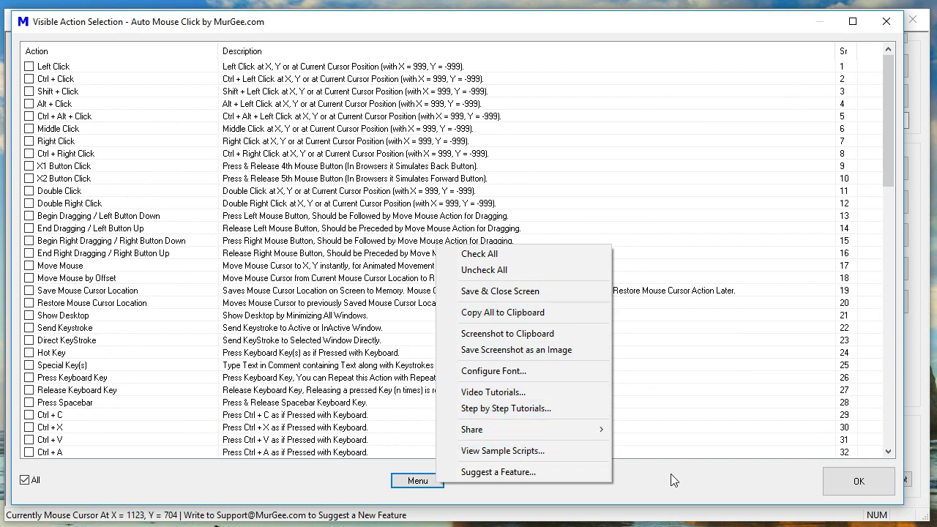
click(738, 482)
click(847, 483)
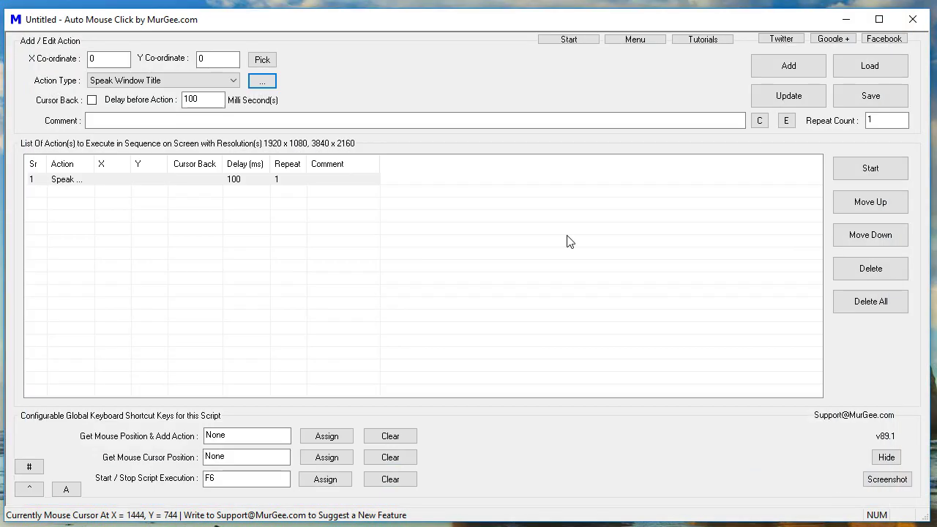
Step: Launch the advanced clicker, look over its command list and settings, then close it
click(16, 19)
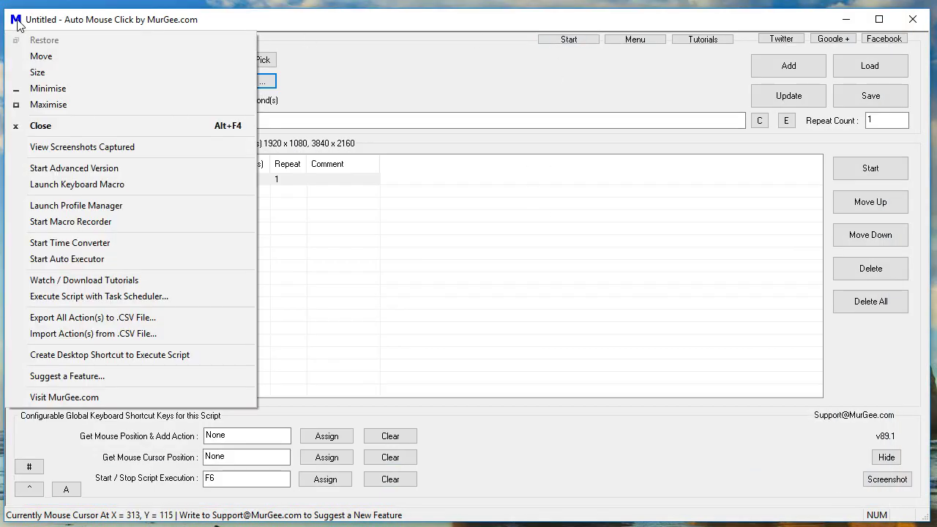
click(141, 169)
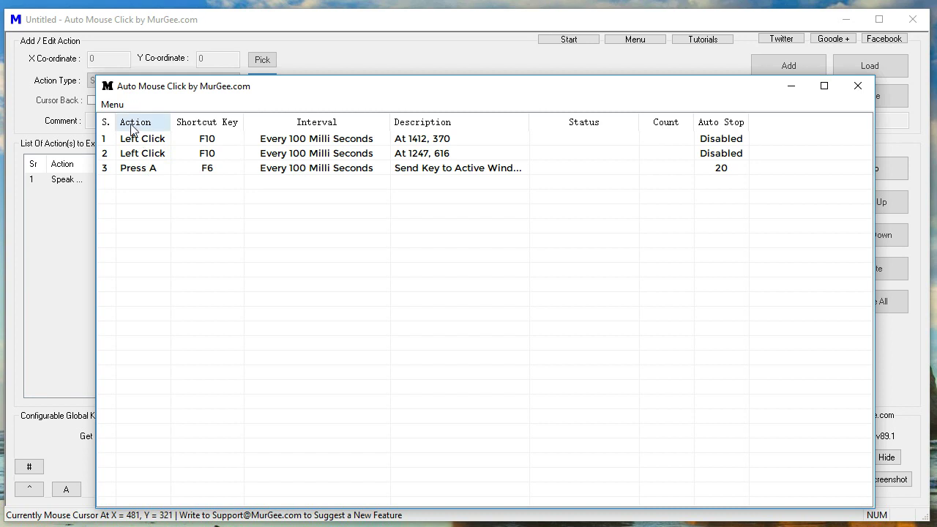
click(112, 104)
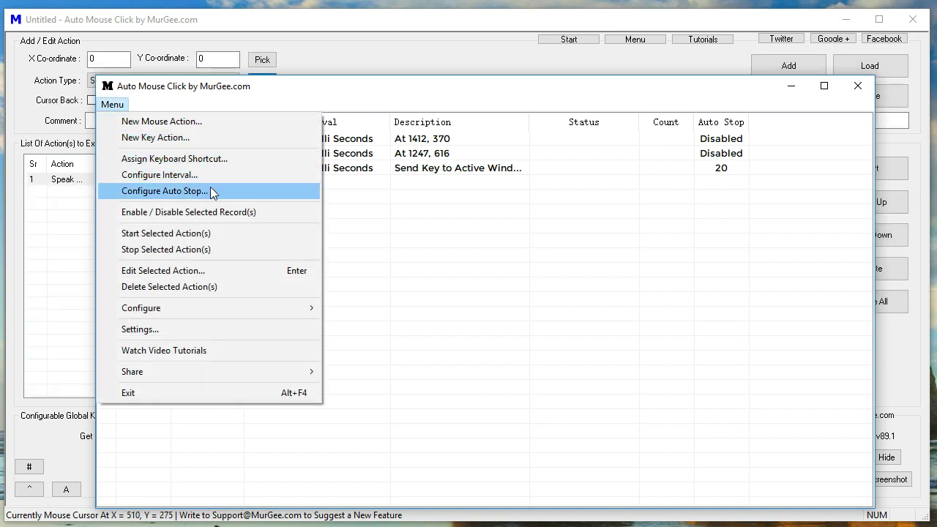
click(250, 324)
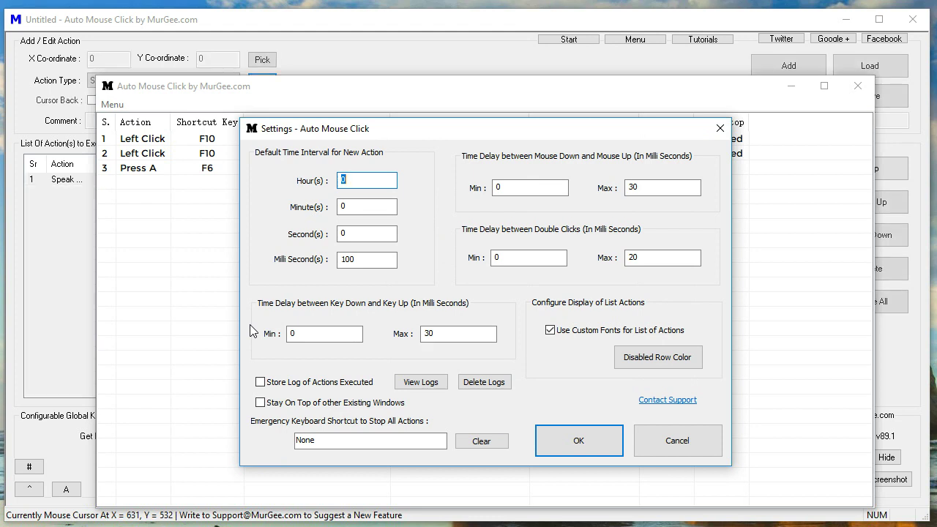
key(Escape)
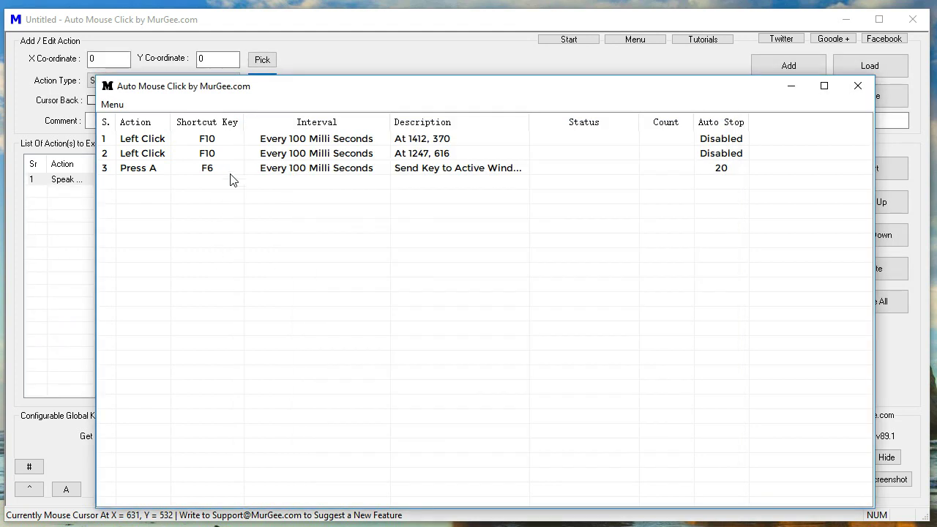
click(857, 86)
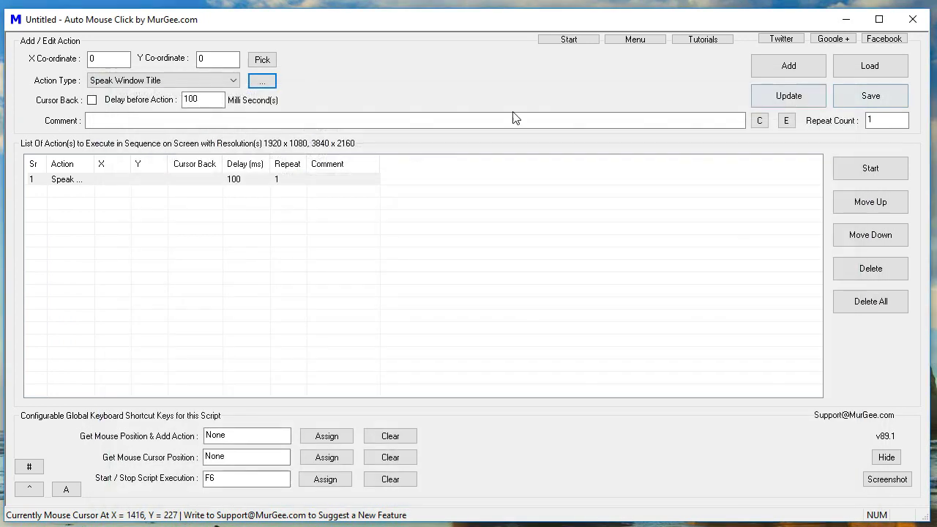
Step: Launch the Keyboard Macro tool, run the speak-title script, view its file commands and settings, then close it
click(15, 19)
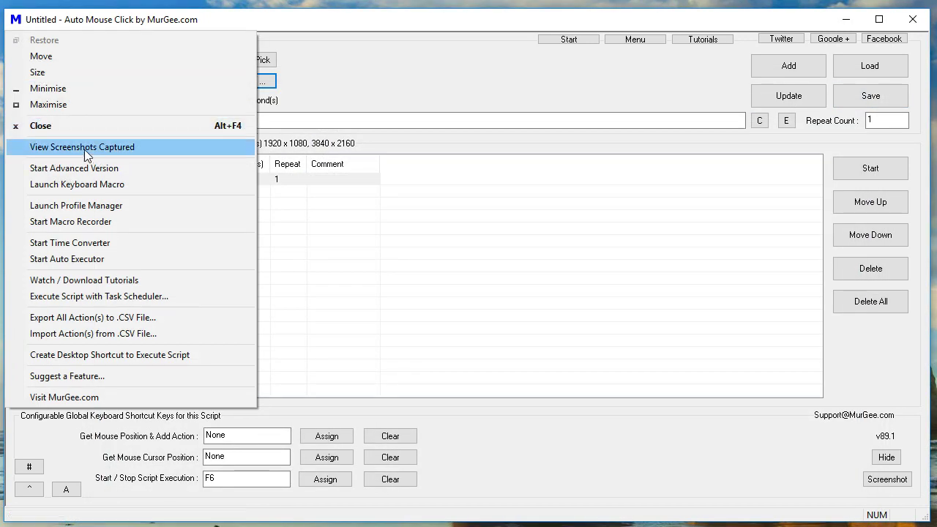
click(137, 183)
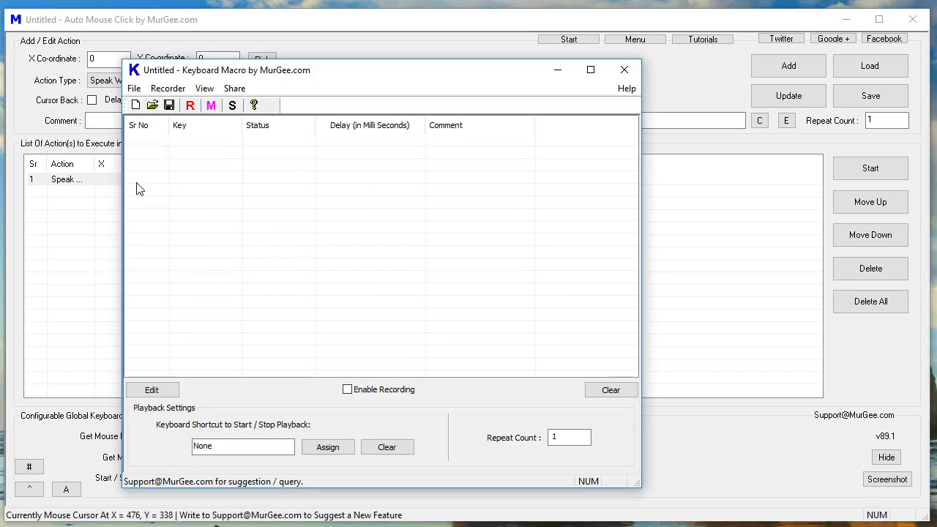
key(F6)
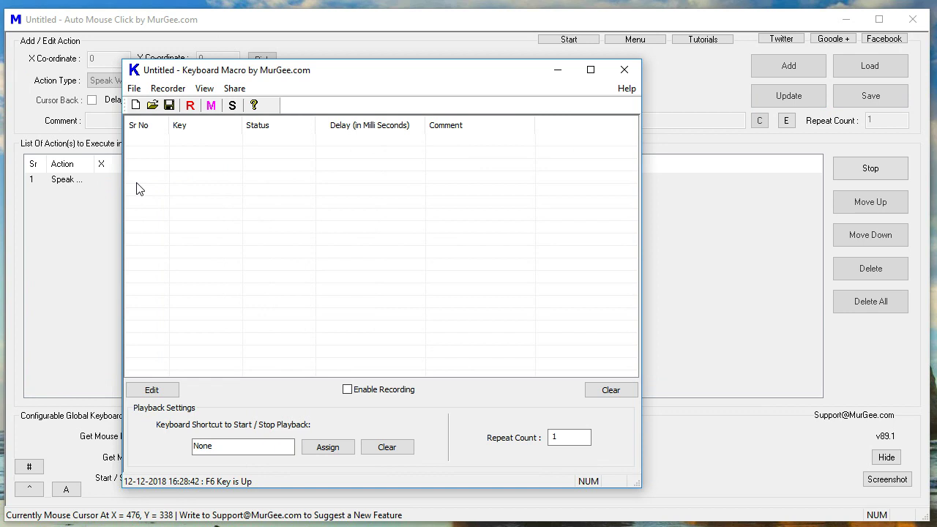
click(134, 88)
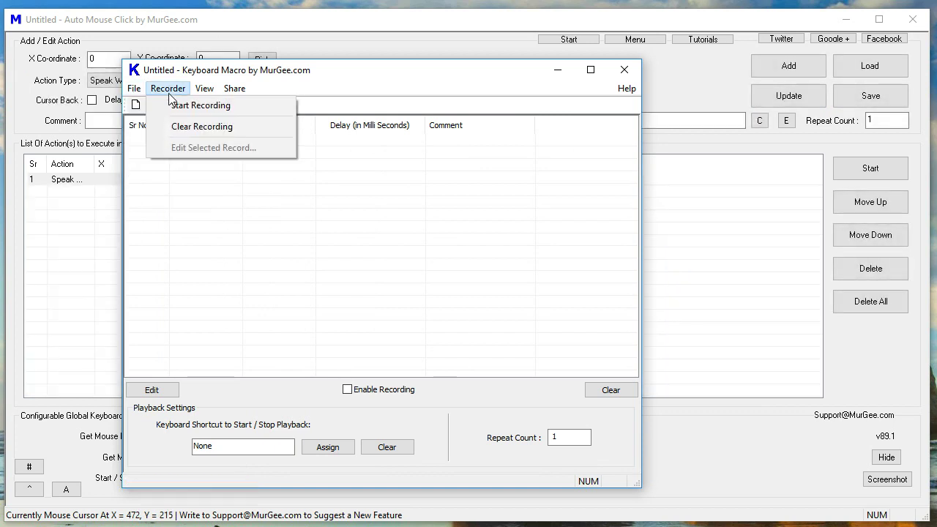
mouse_move(204, 94)
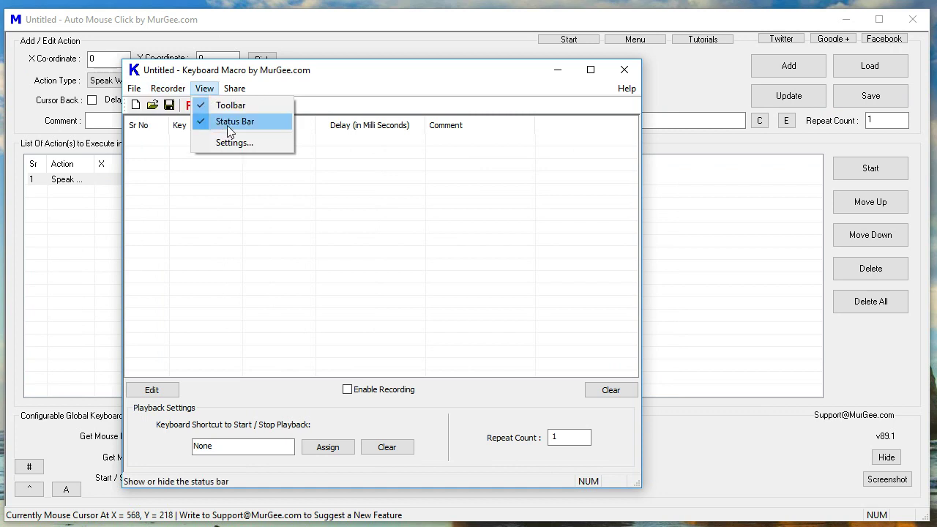
click(248, 144)
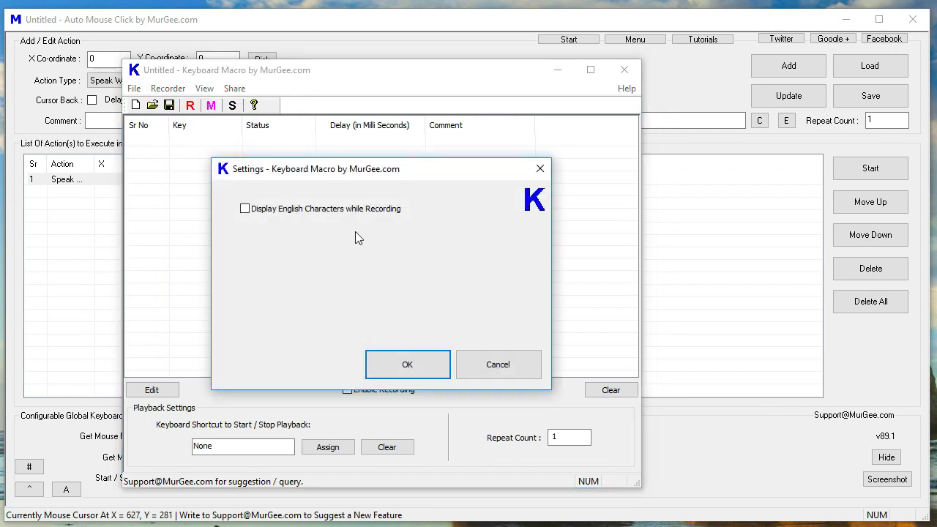
key(F6)
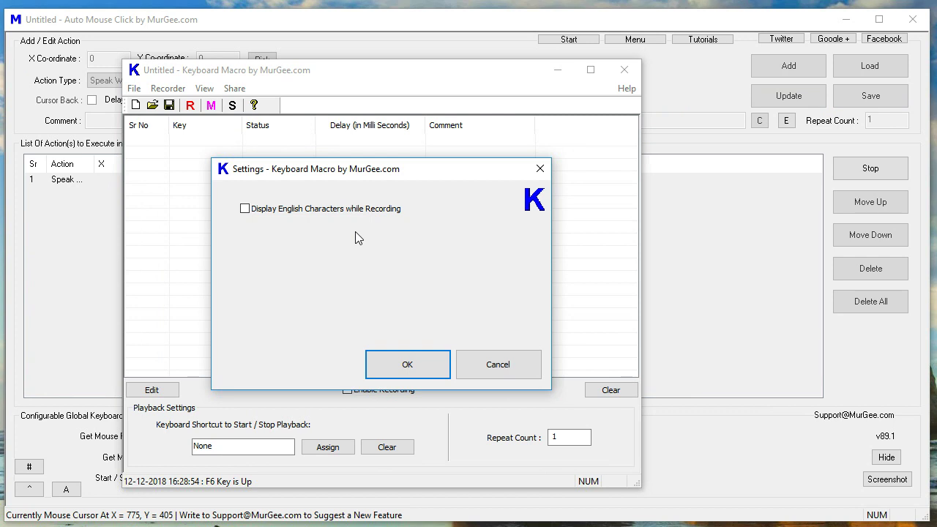
key(Escape)
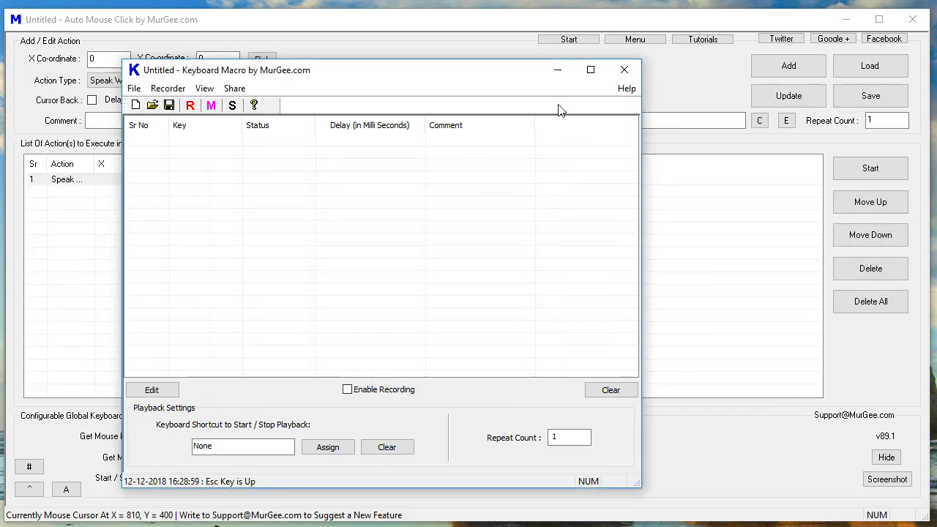
click(621, 74)
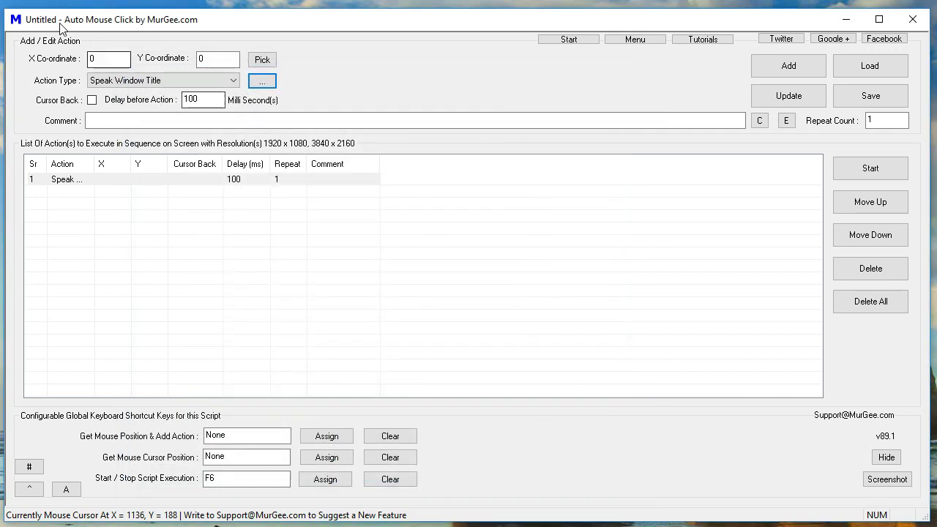
Step: Launch the Profile Manager, run the script, view the script list options, then close it
click(16, 19)
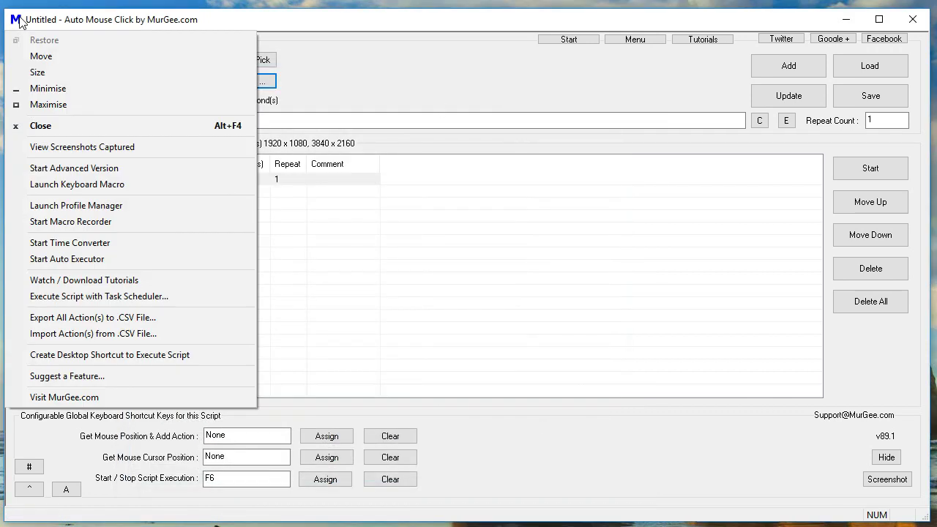
click(155, 207)
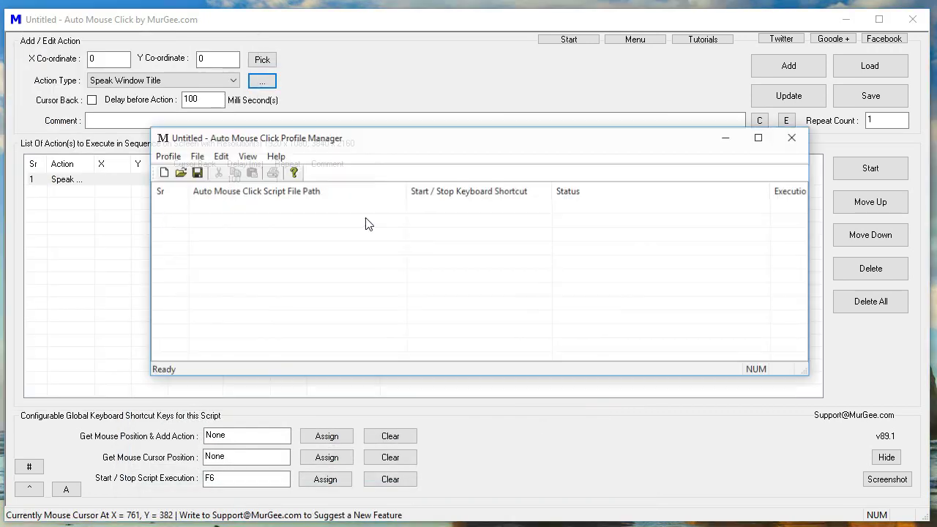
key(F6)
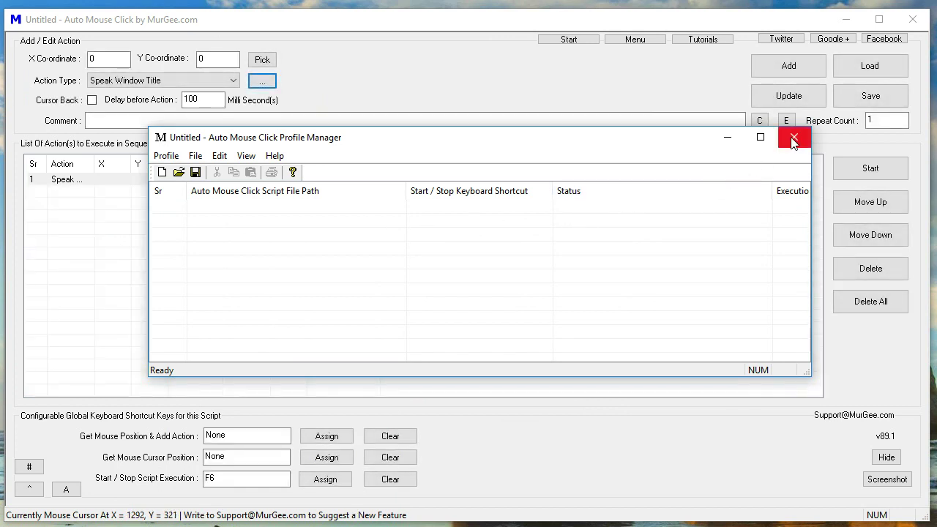
right_click(460, 270)
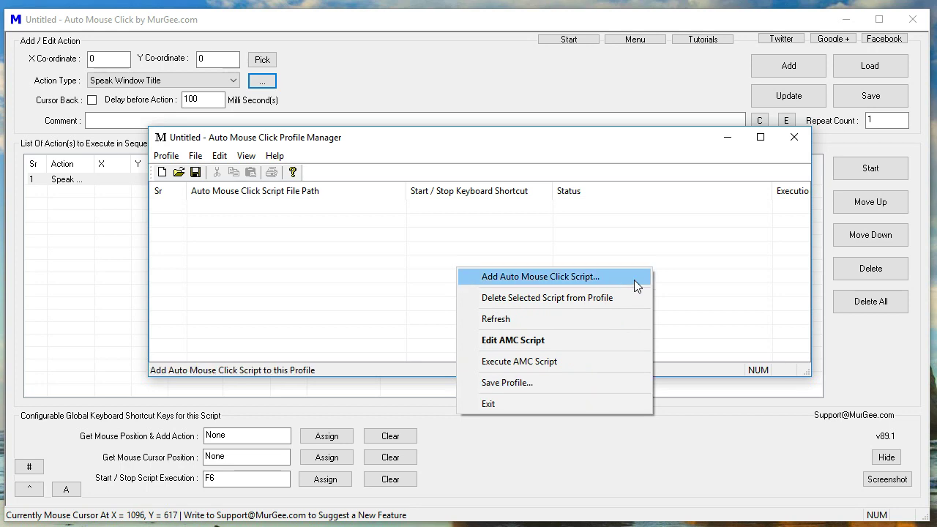
click(670, 238)
click(790, 141)
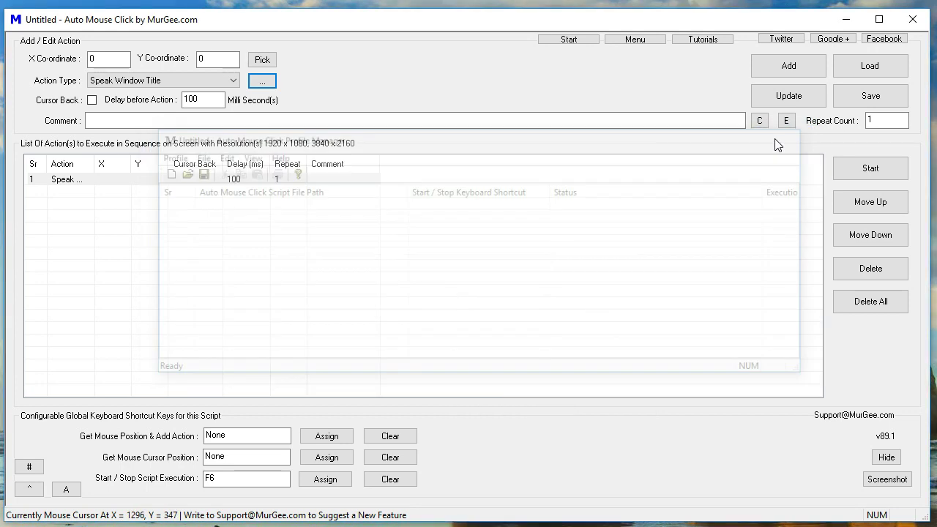
Step: Launch the Macro Recorder, record a short macro, stop it and play it back
click(16, 21)
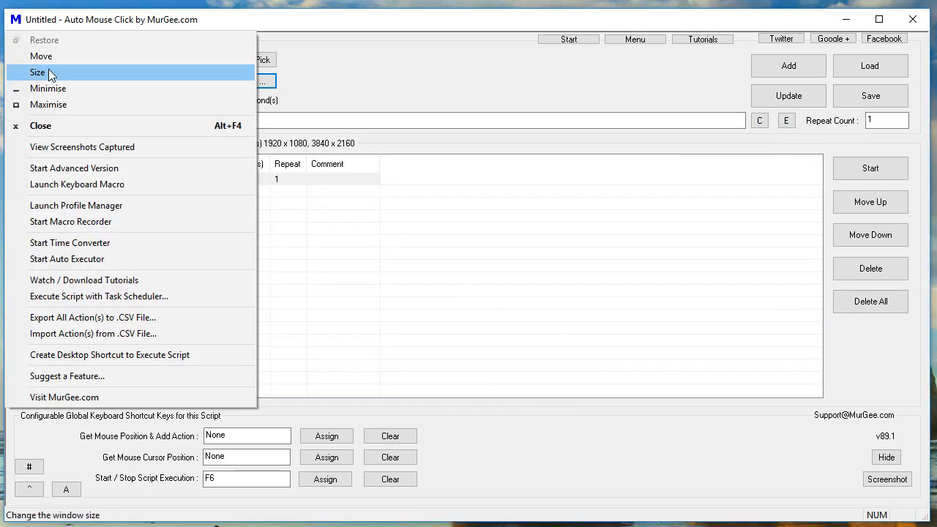
click(126, 221)
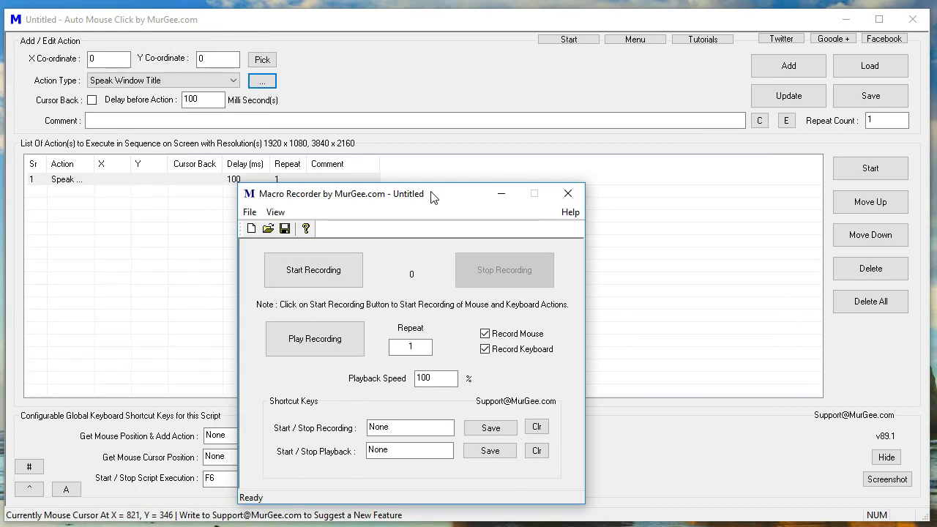
key(F6)
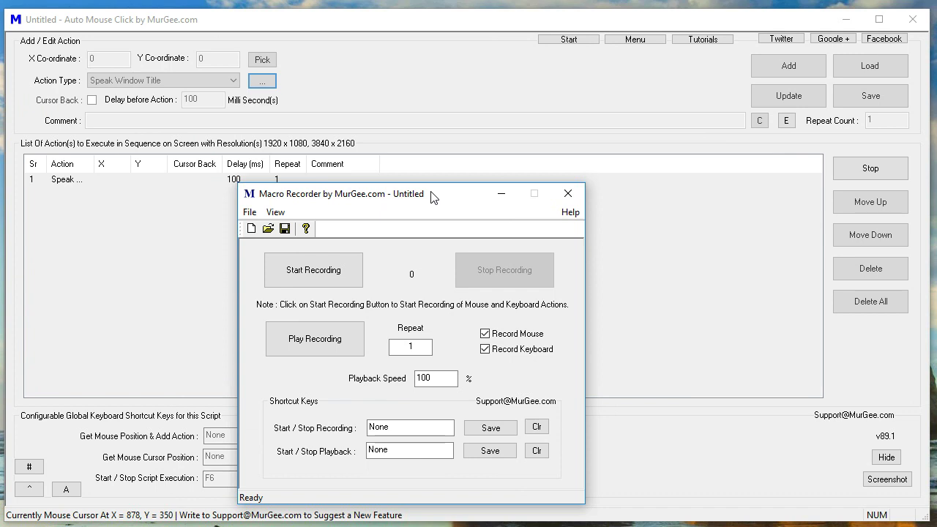
click(326, 275)
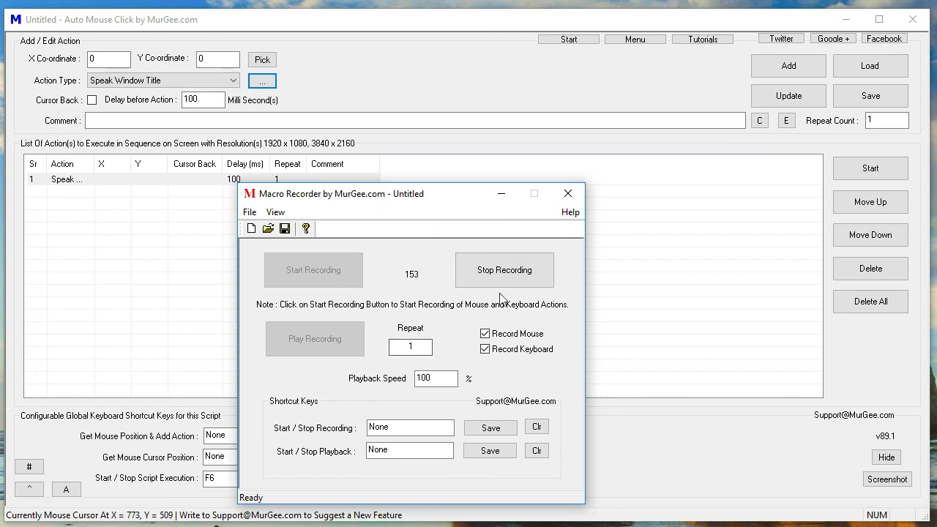
click(503, 275)
click(335, 352)
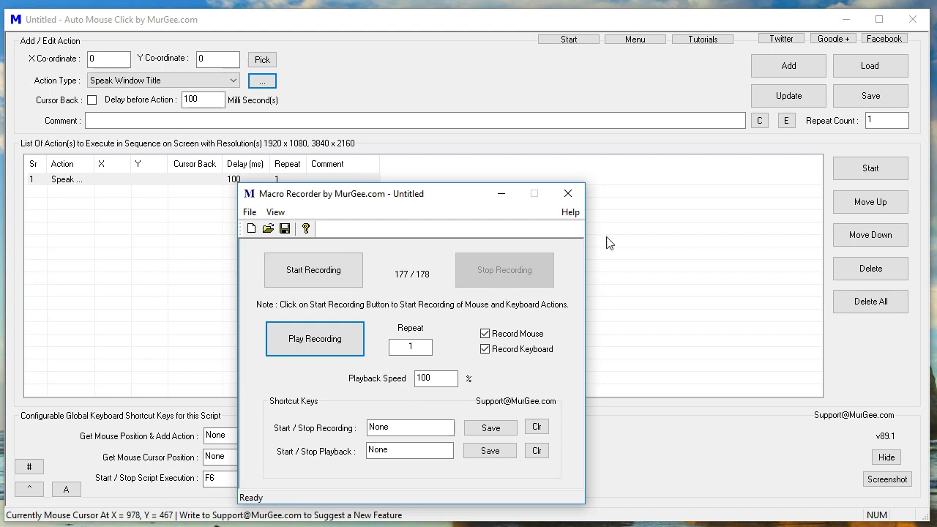
Step: Close the Macro Recorder without saving the Untitled recording
click(570, 192)
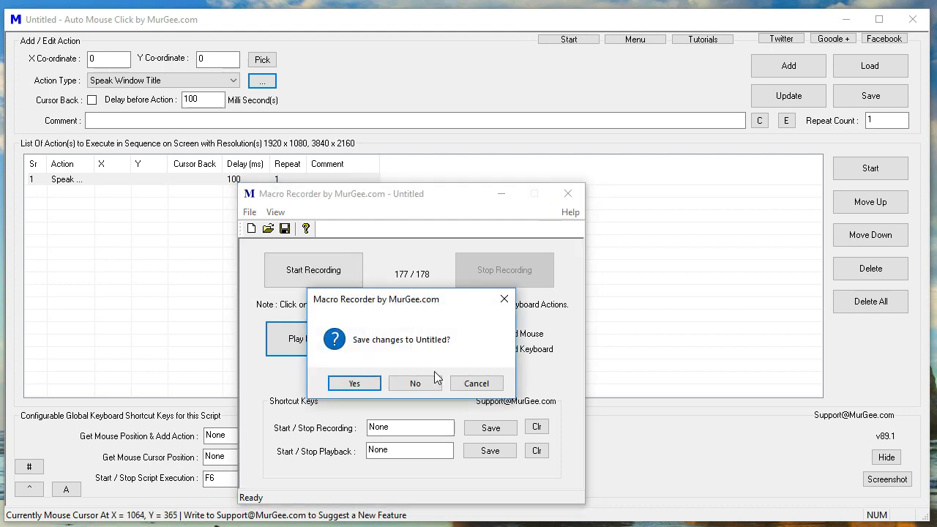
click(414, 383)
click(16, 20)
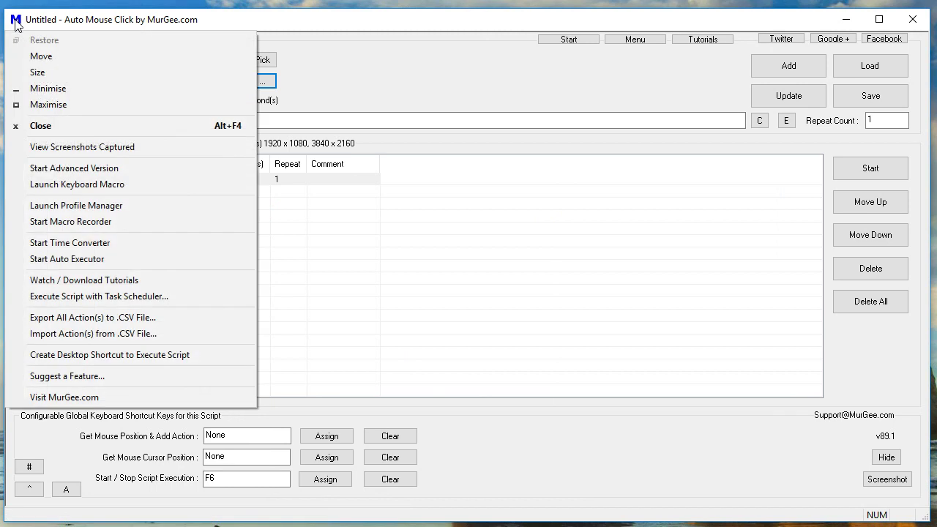
Step: In Time Converter, set 0 seconds, 3 minutes, 4 hours to get 14580000 ms, convert back, and close
click(142, 243)
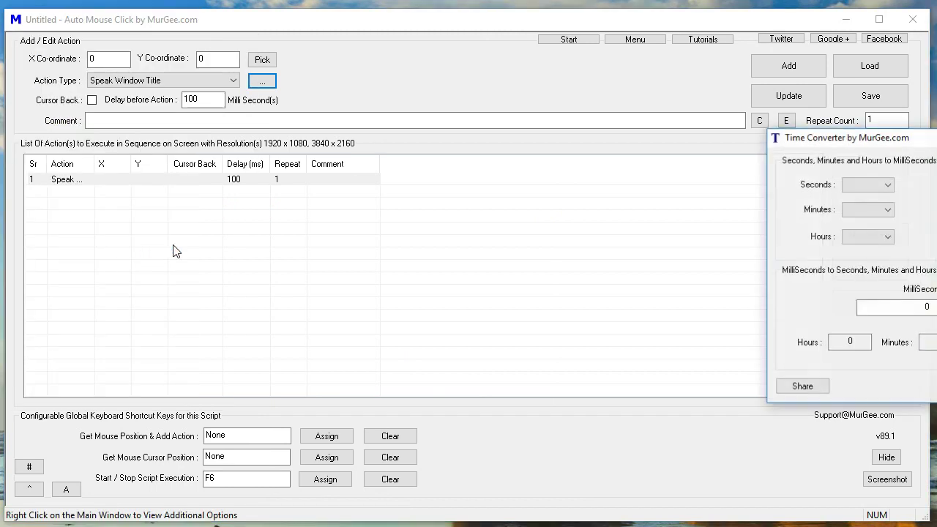
drag(838, 146, 373, 162)
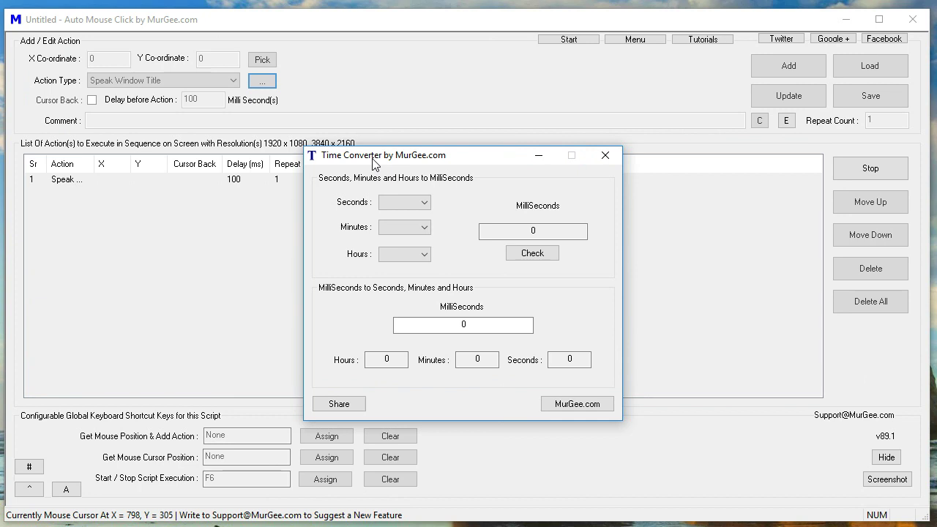
click(412, 207)
click(399, 216)
click(412, 227)
click(403, 270)
click(410, 254)
click(402, 303)
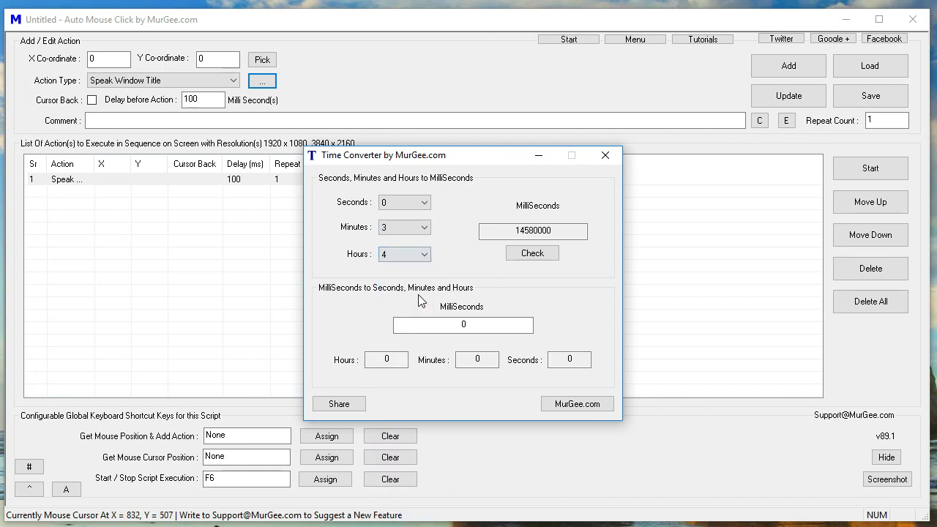
click(535, 262)
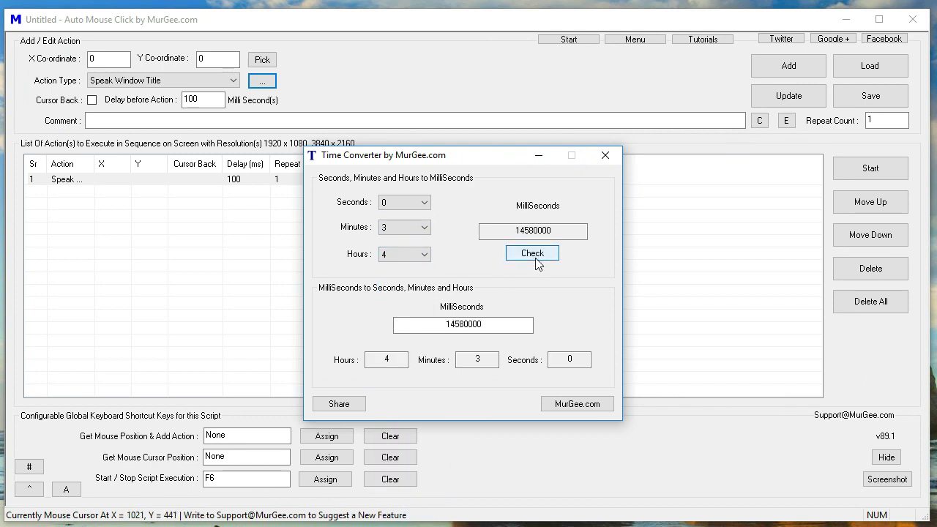
click(606, 156)
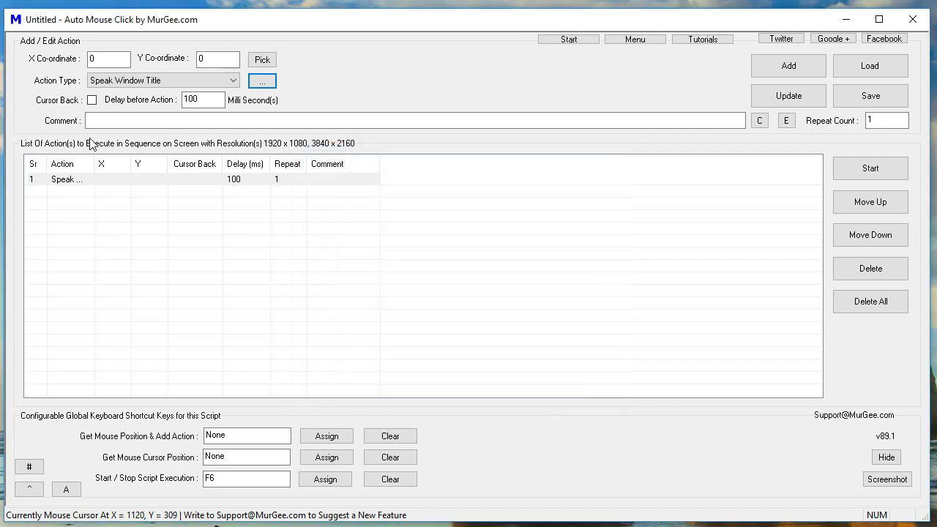
Step: Run and close the Auto Executor, then open the Auto Mouse Click video tutorials page
click(16, 22)
click(124, 258)
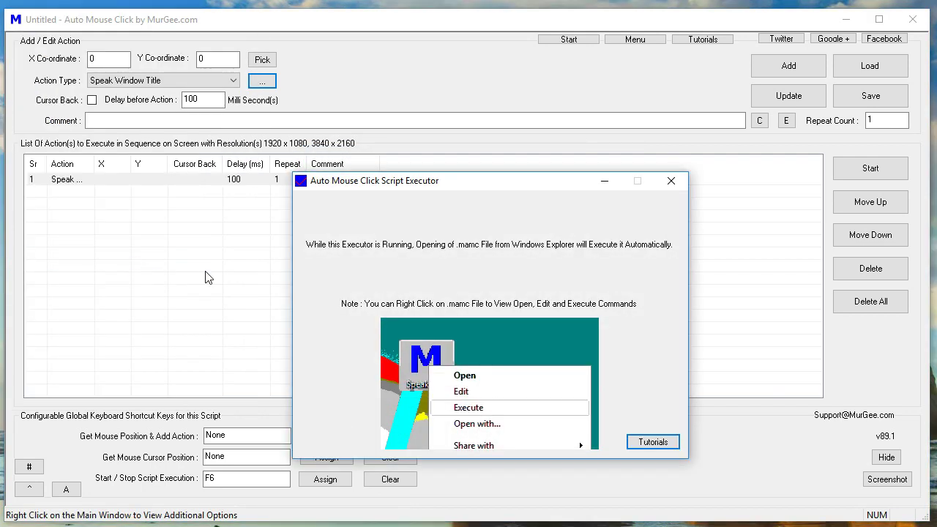
key(F6)
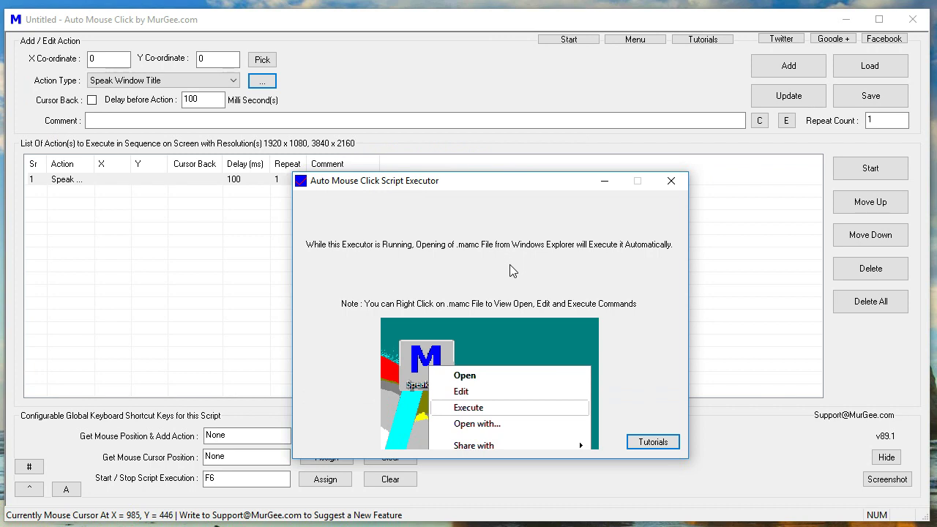
click(670, 181)
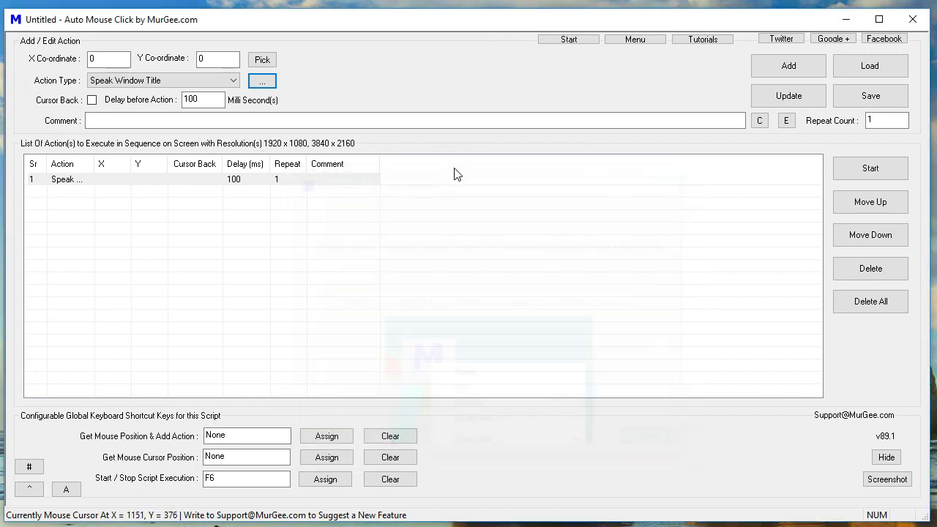
click(16, 19)
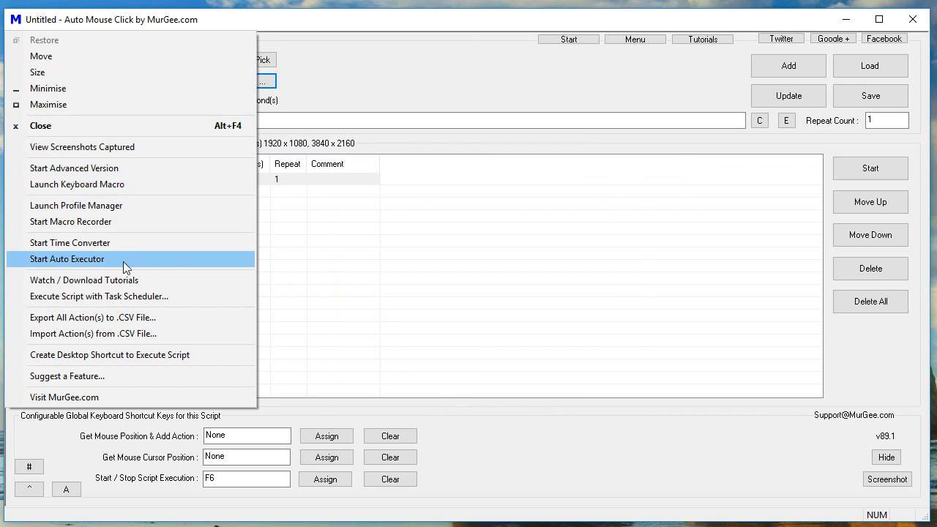
click(165, 280)
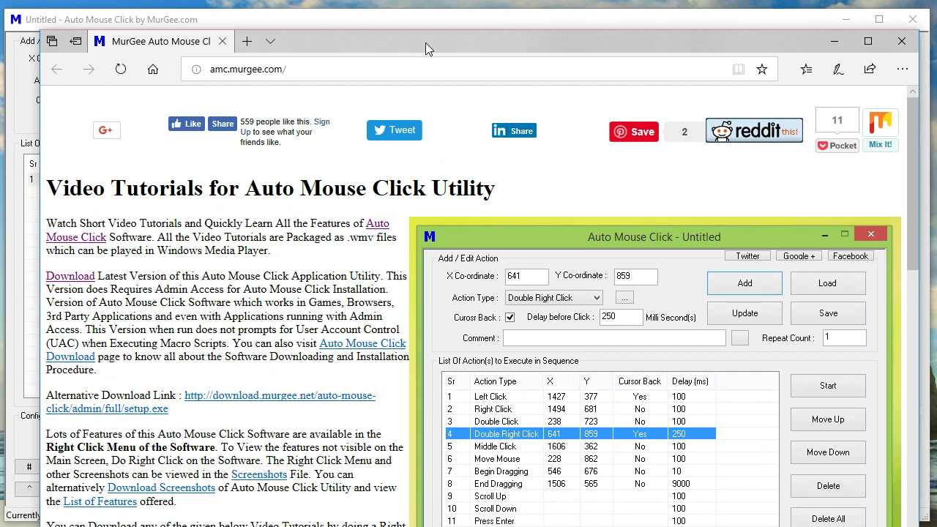
Step: Scroll down the amc.murgee.com tutorials page, then close Edge
scroll(408, 301, down, 10)
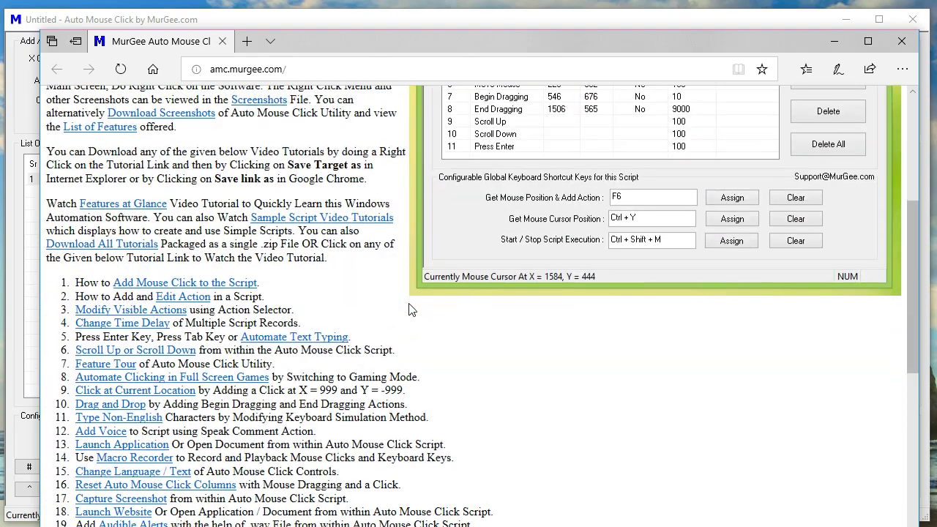
scroll(410, 303, down, 12)
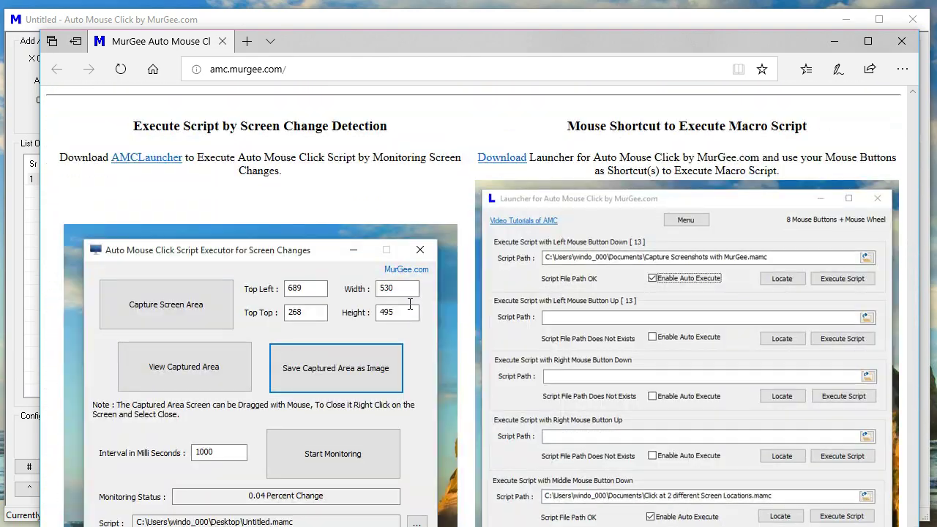
click(902, 41)
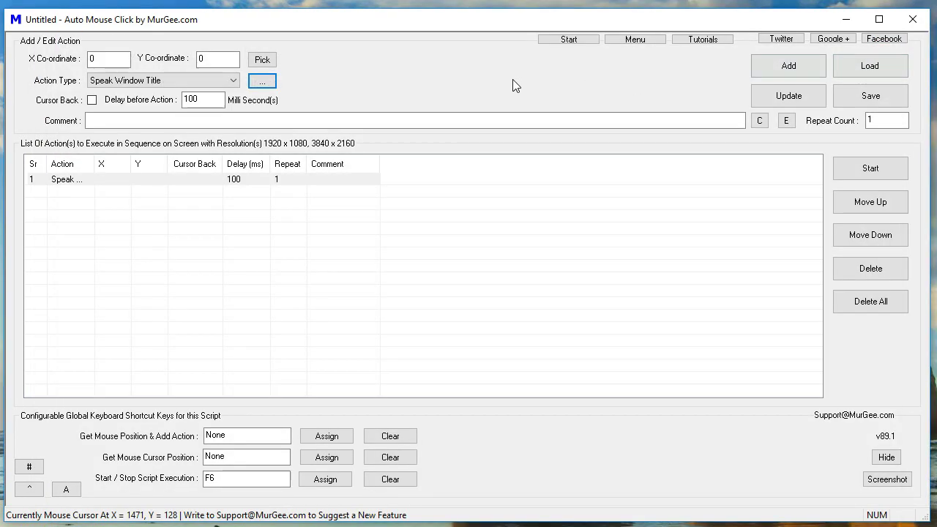
click(15, 19)
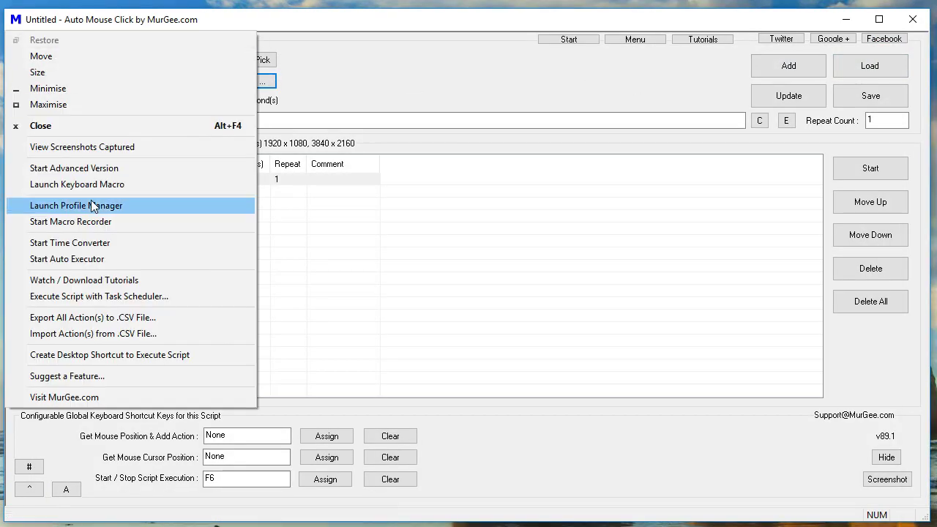
click(187, 297)
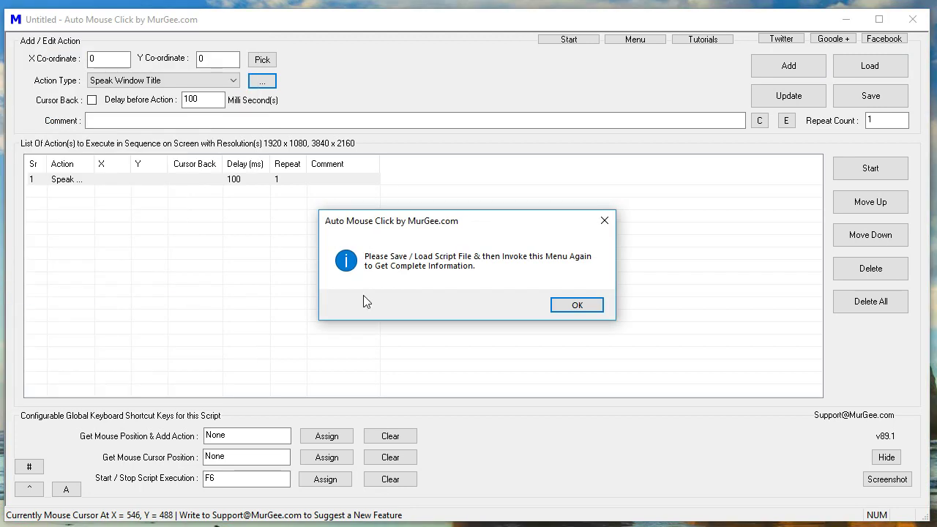
click(553, 310)
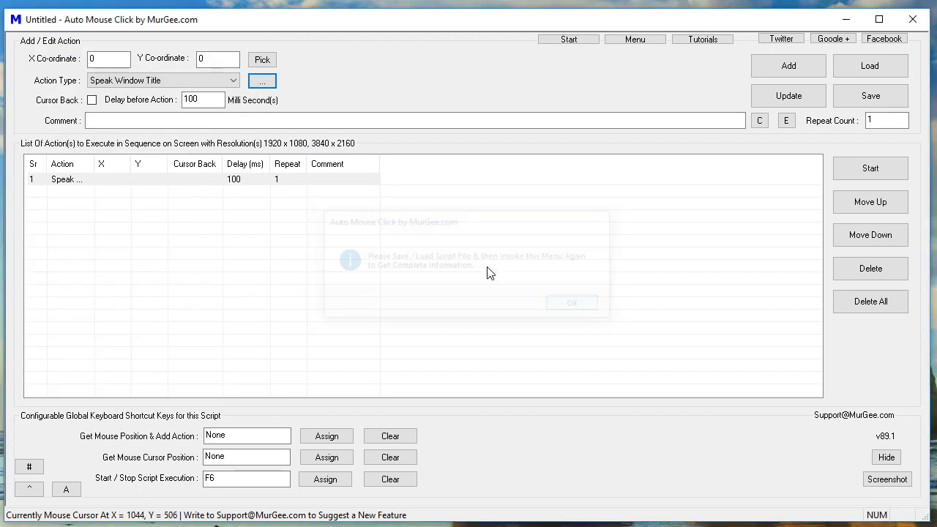
Step: Pick Suggest a Feature from the system menu, then launch Auto Key Presser from the Start list
click(14, 21)
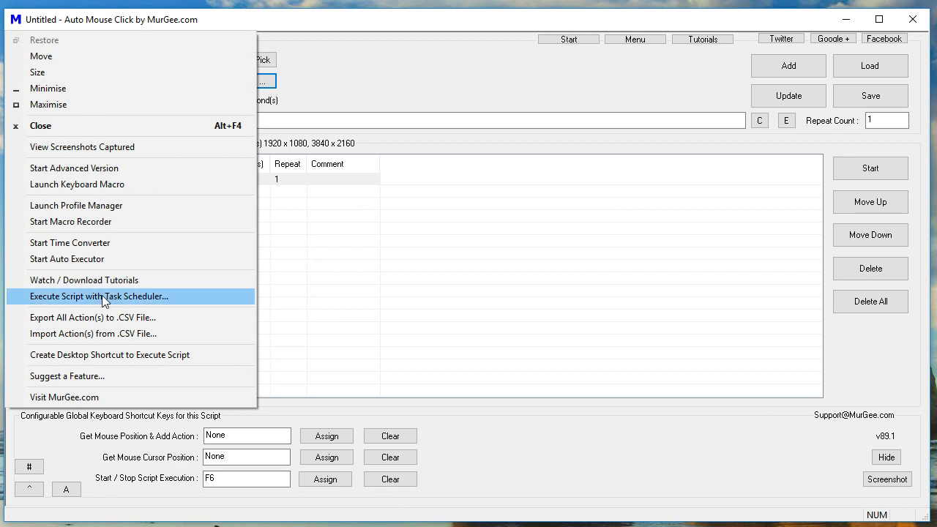
click(197, 377)
click(566, 41)
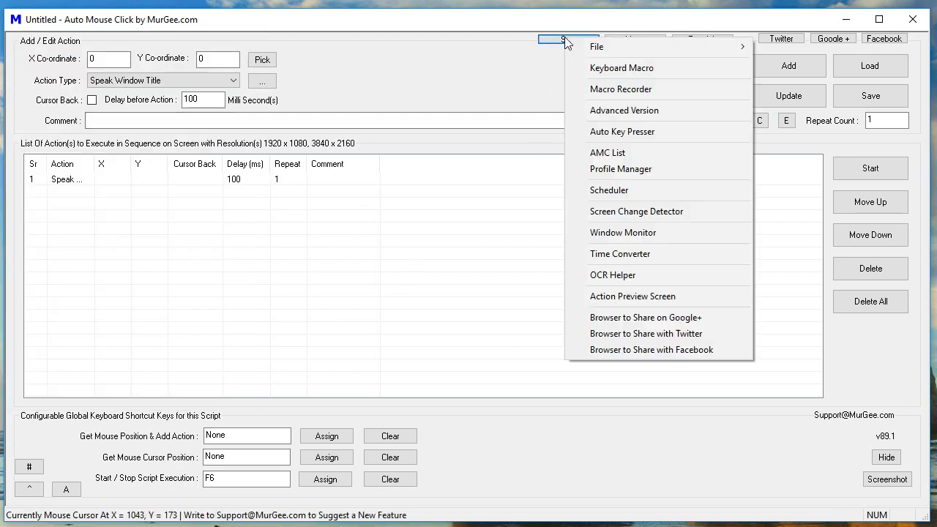
mouse_move(605, 47)
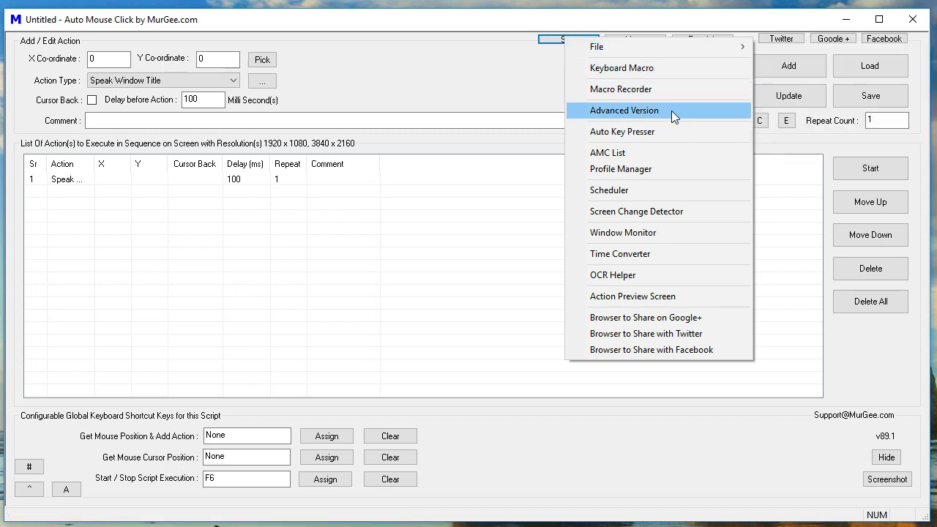
click(678, 131)
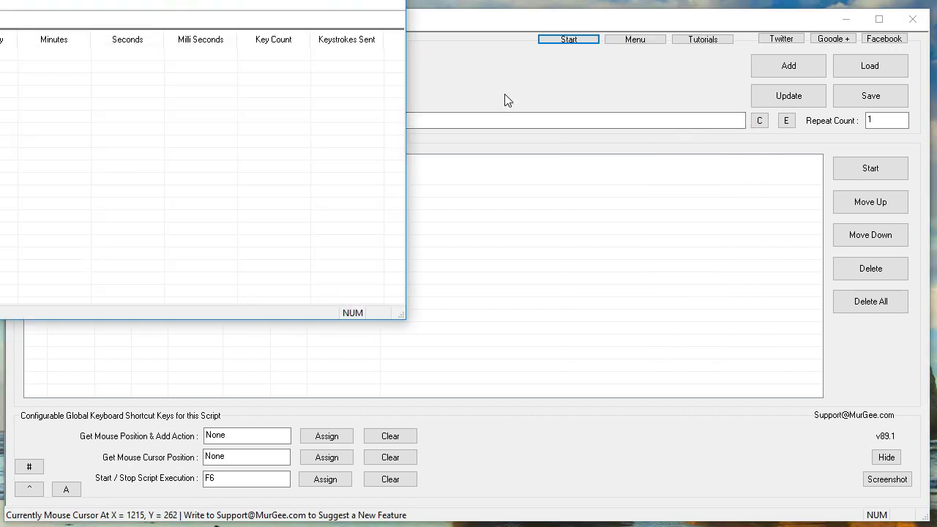
Step: Add a new Auto Key Presser record with the 'a' keystroke
drag(93, 3, 431, 170)
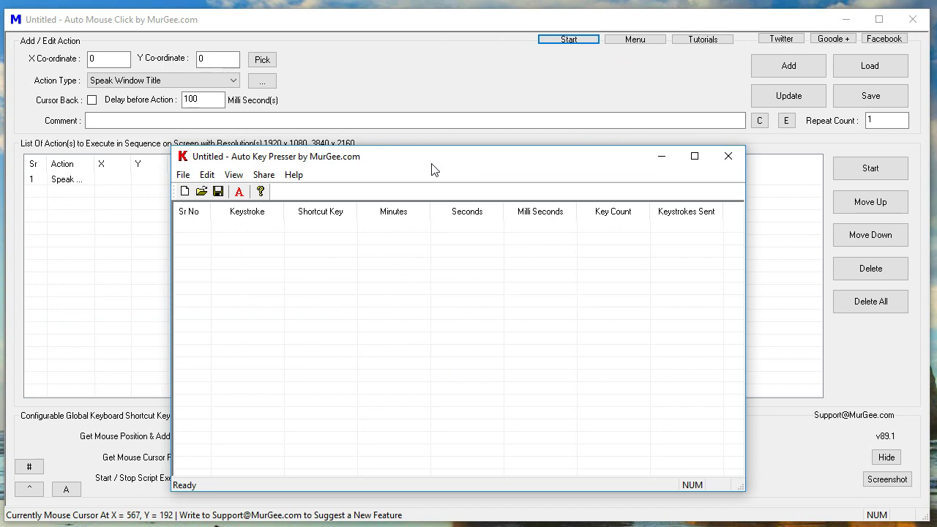
key(F5)
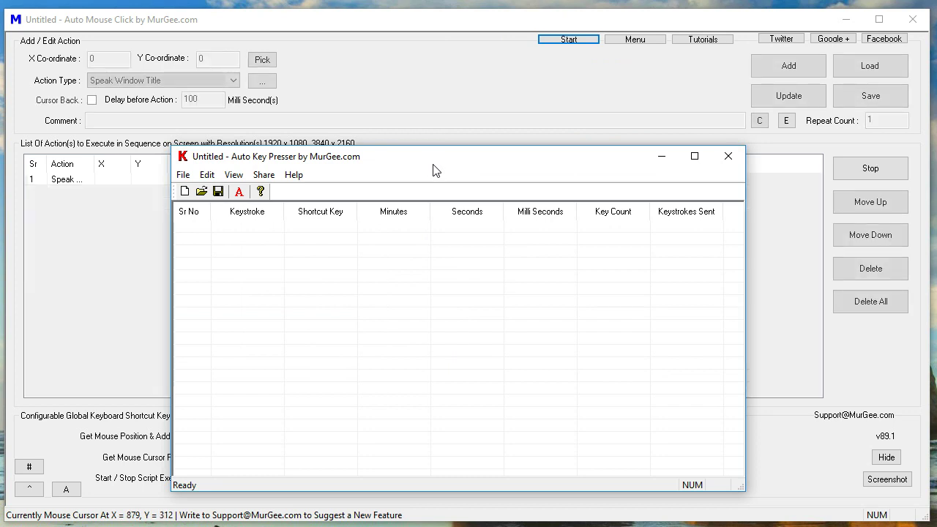
right_click(318, 250)
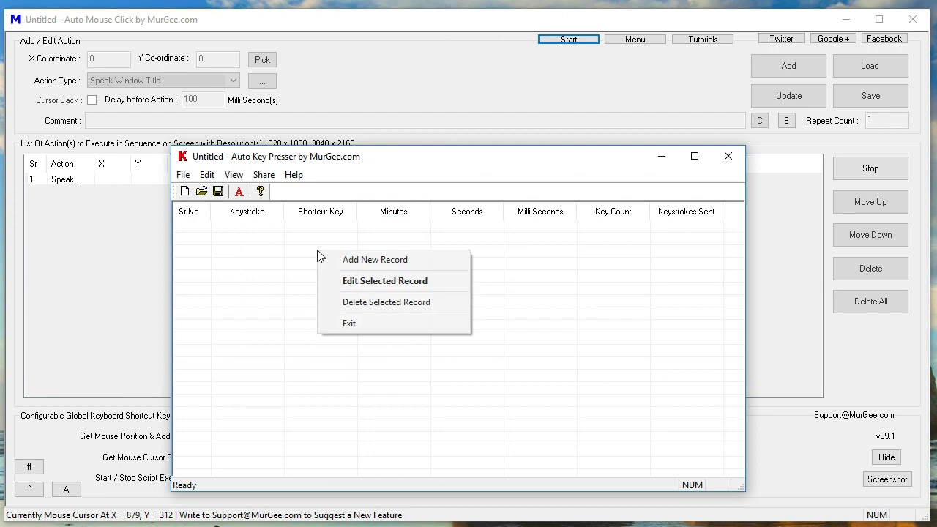
click(358, 261)
click(408, 318)
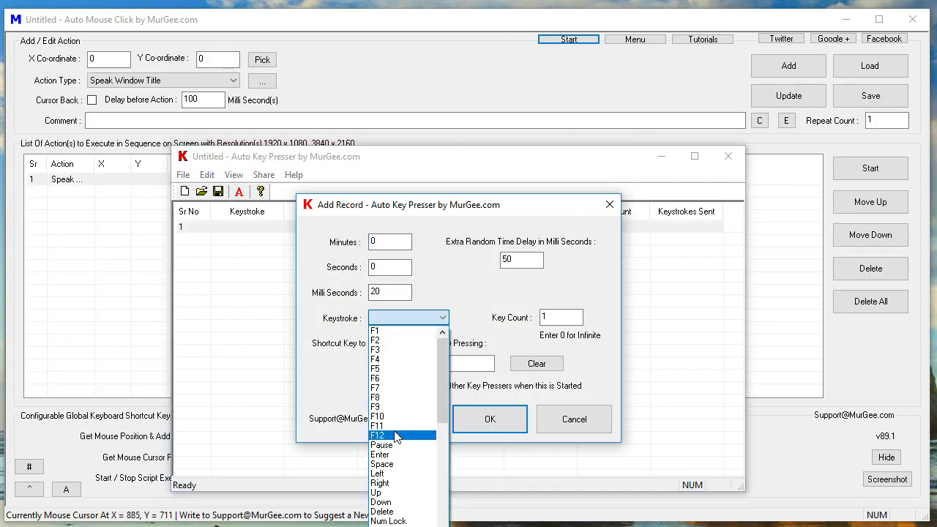
key(F5)
click(442, 440)
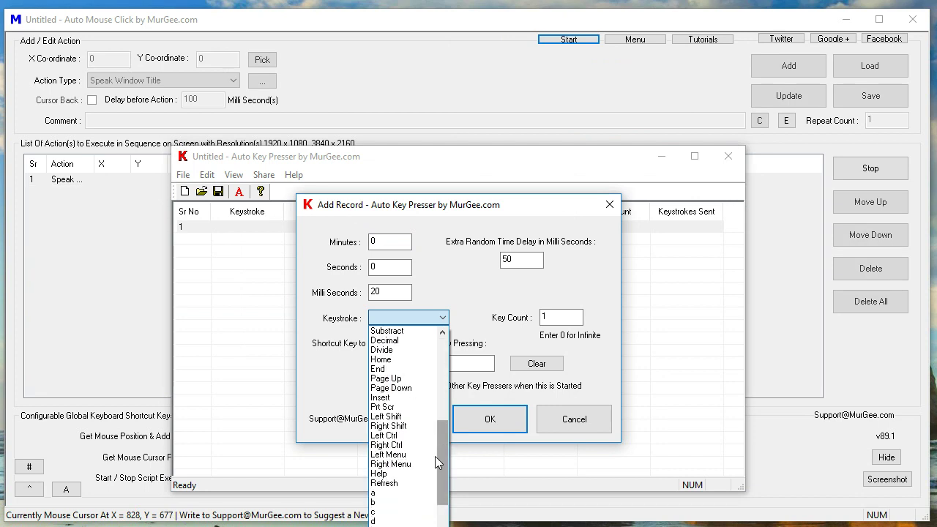
click(401, 501)
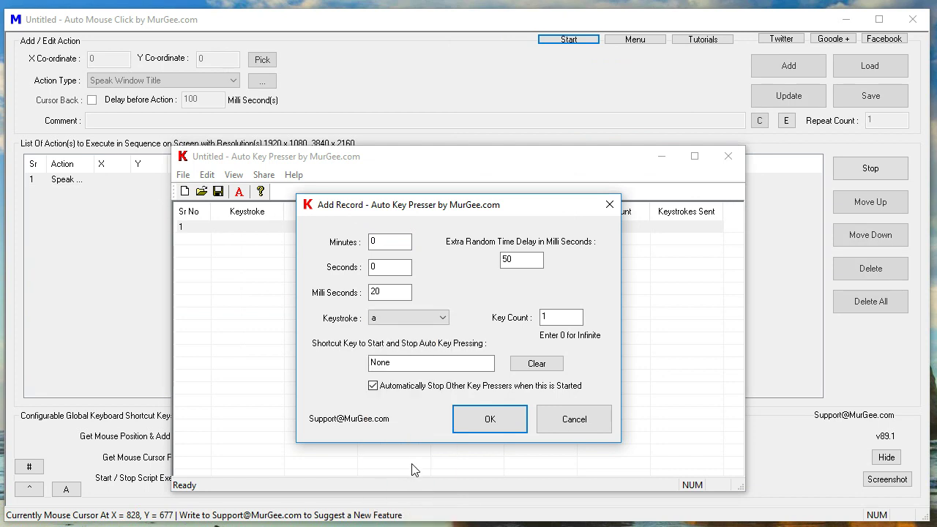
click(490, 418)
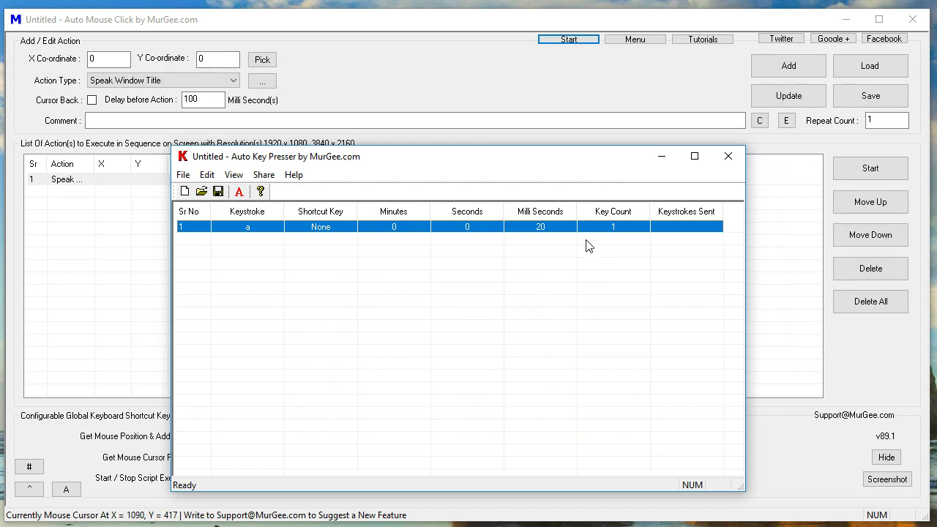
Step: Open record 1 for editing, cancel unchanged, and close Auto Key Presser without saving
double_click(554, 230)
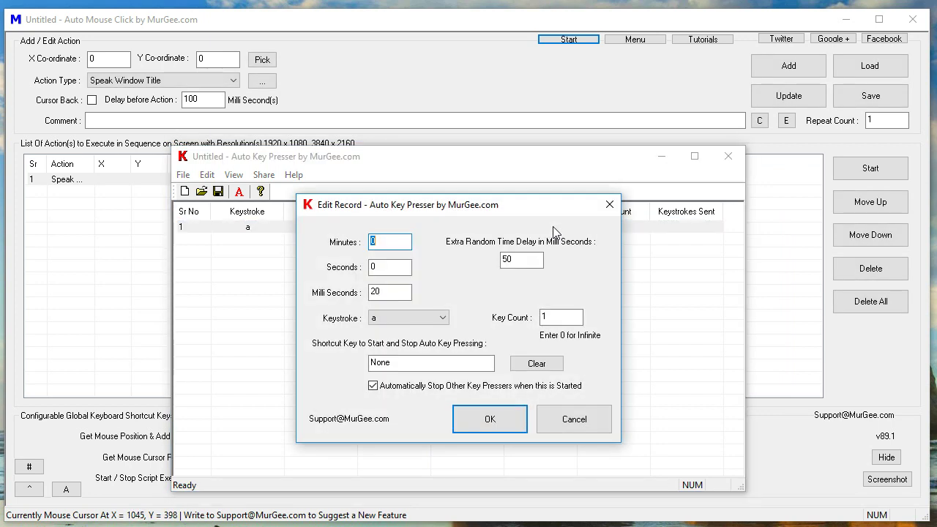
key(F6)
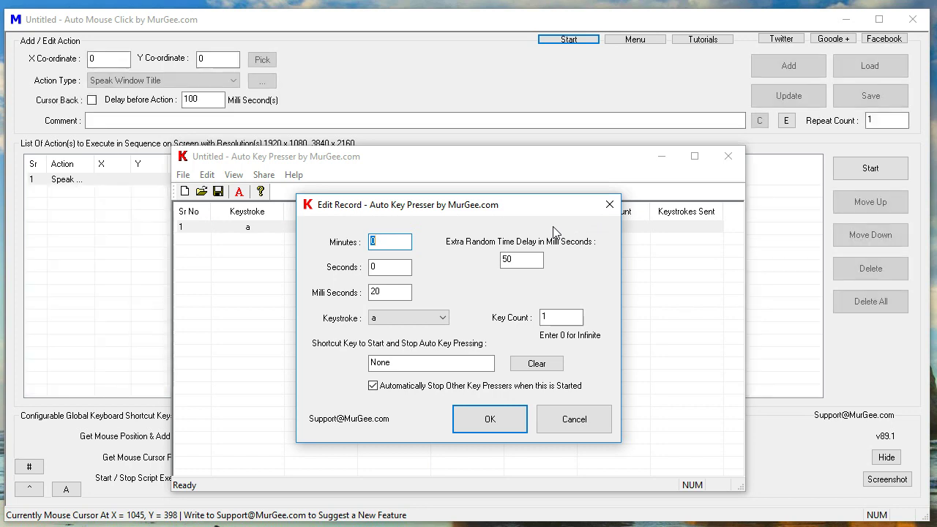
click(600, 411)
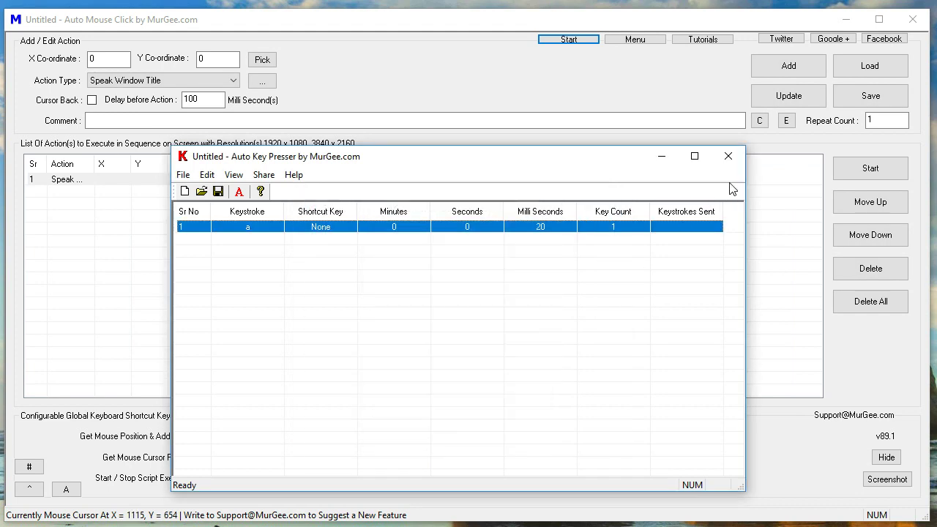
click(728, 157)
click(484, 357)
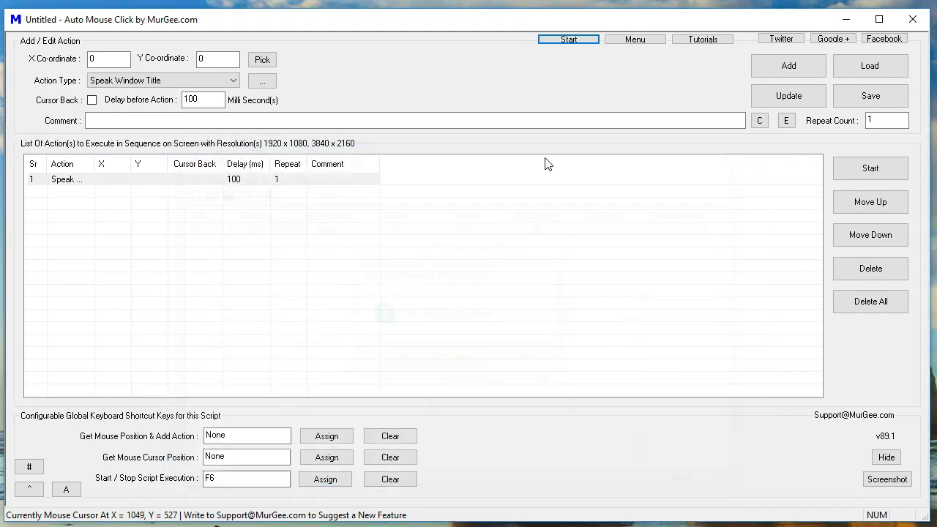
Step: Open the Scheduler, start and cancel a new scheduled action, close it, and reopen the Start list
click(567, 43)
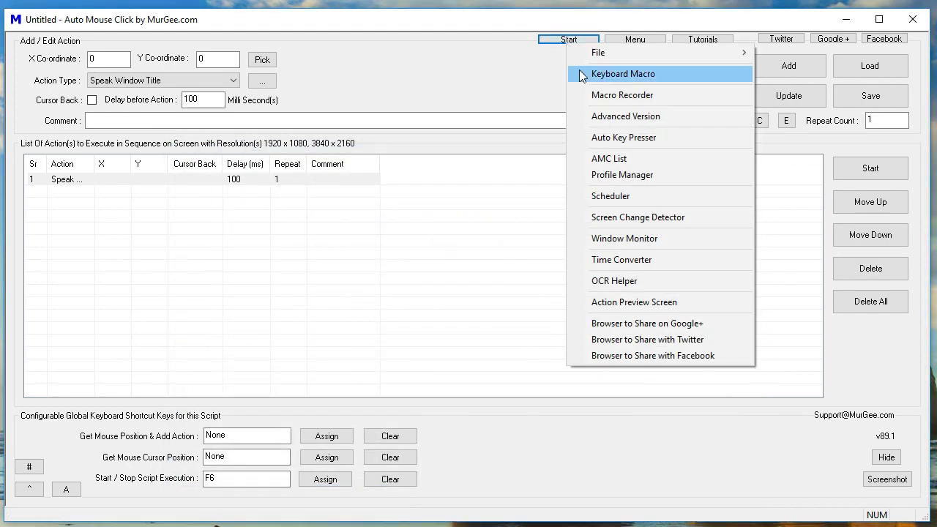
click(687, 196)
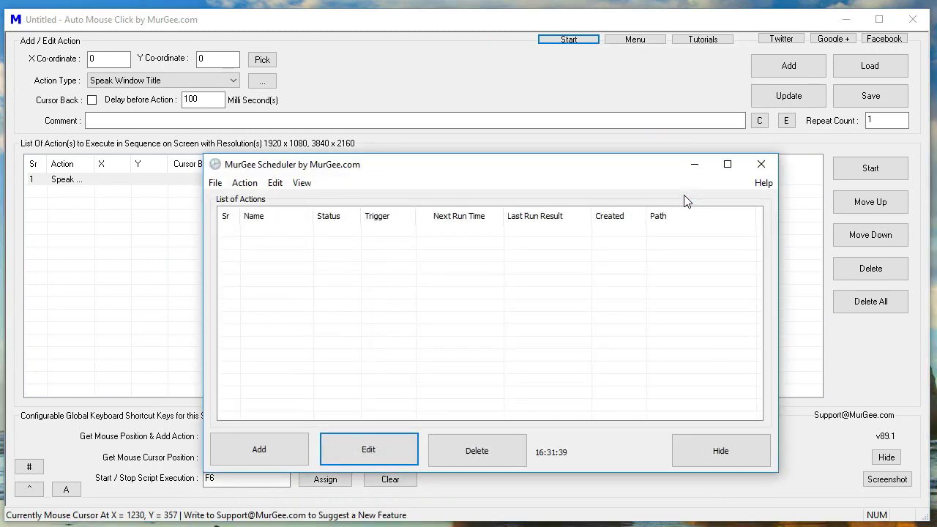
key(F6)
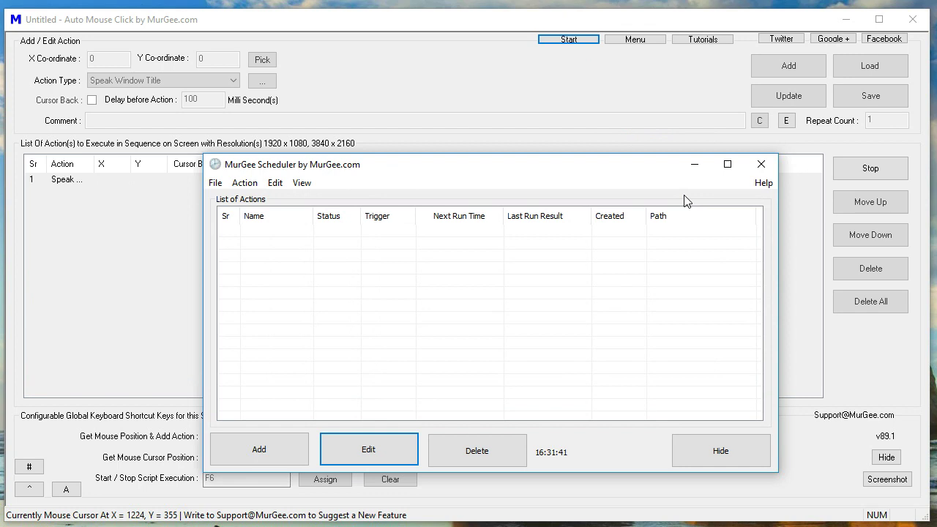
click(288, 450)
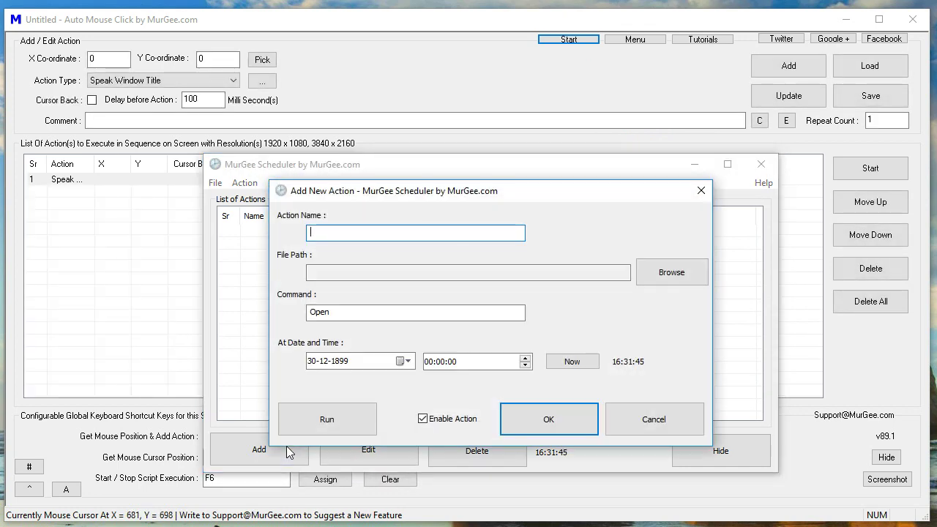
click(623, 419)
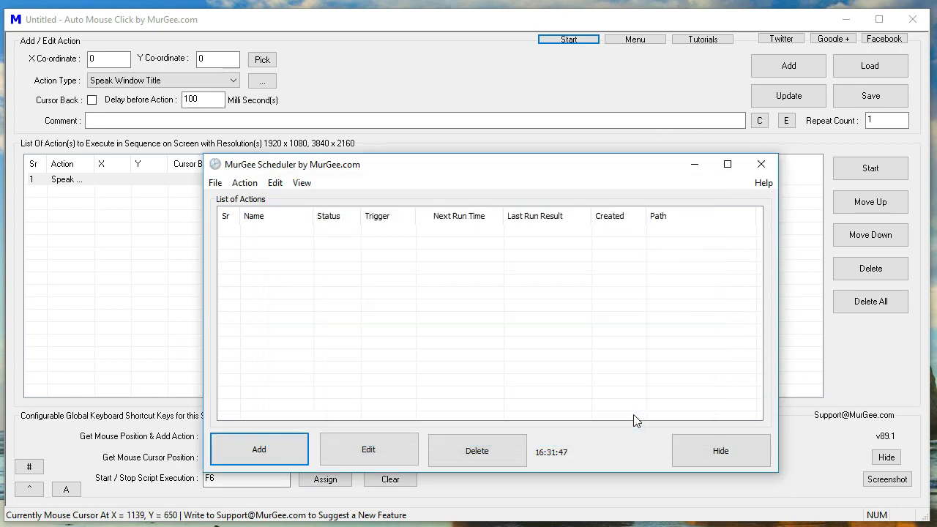
click(761, 164)
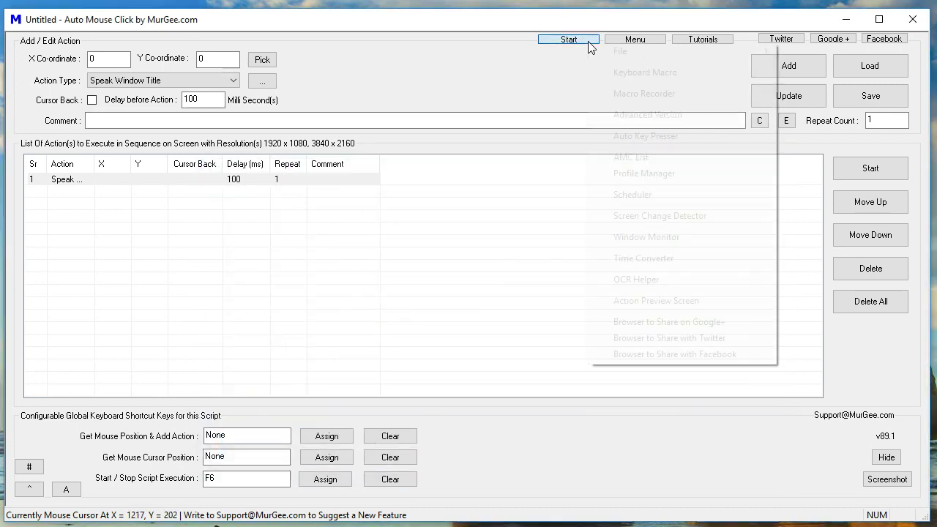
click(590, 45)
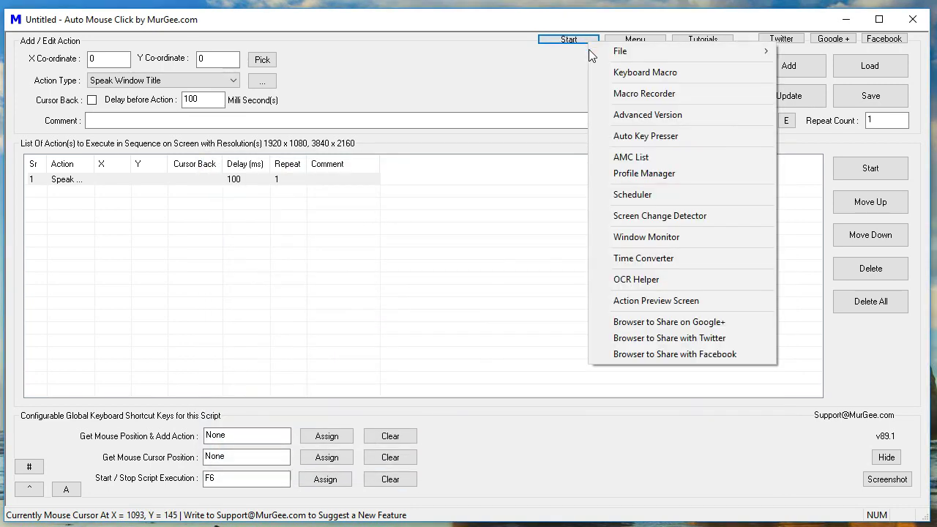
click(705, 158)
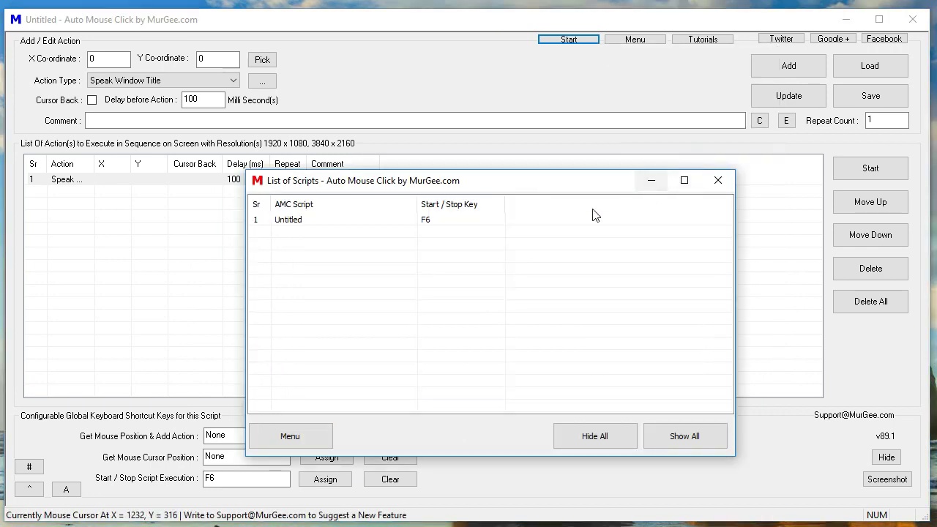
key(F6)
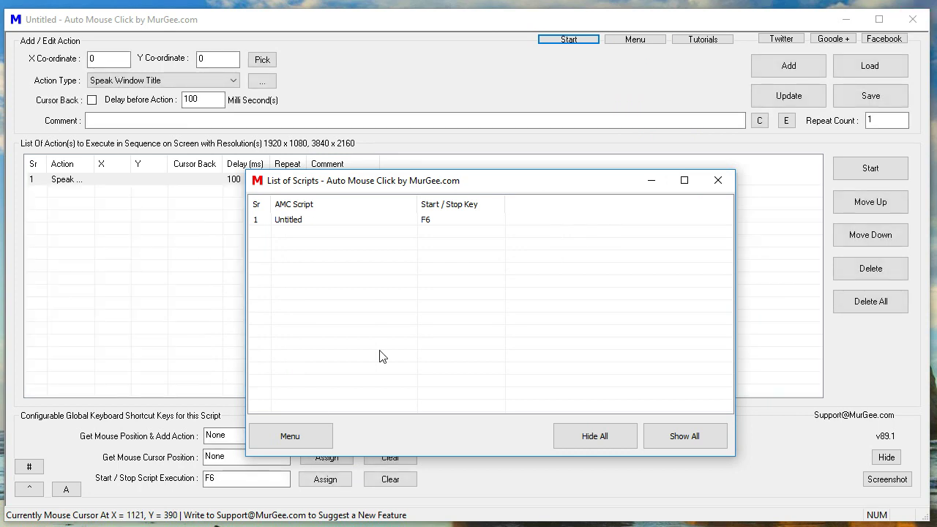
click(299, 433)
click(343, 295)
right_click(341, 294)
click(373, 262)
right_click(373, 262)
right_click(359, 227)
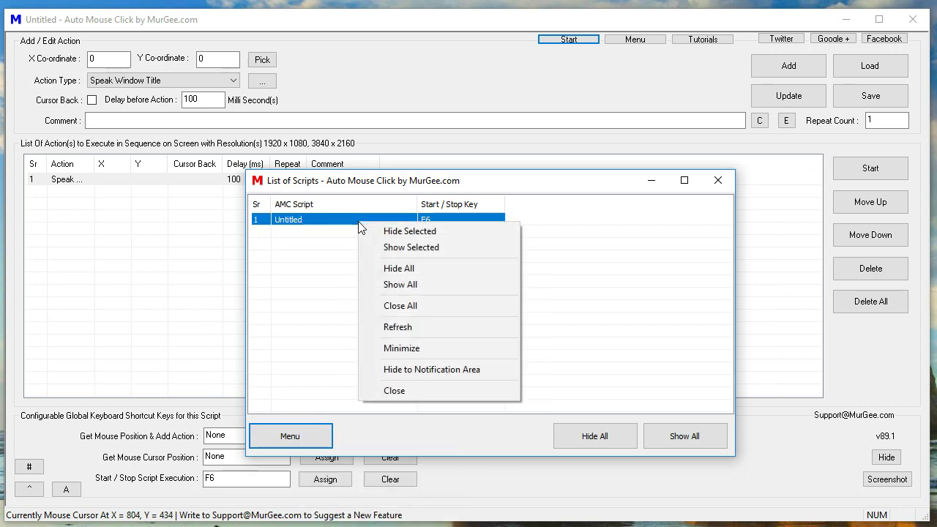
click(680, 231)
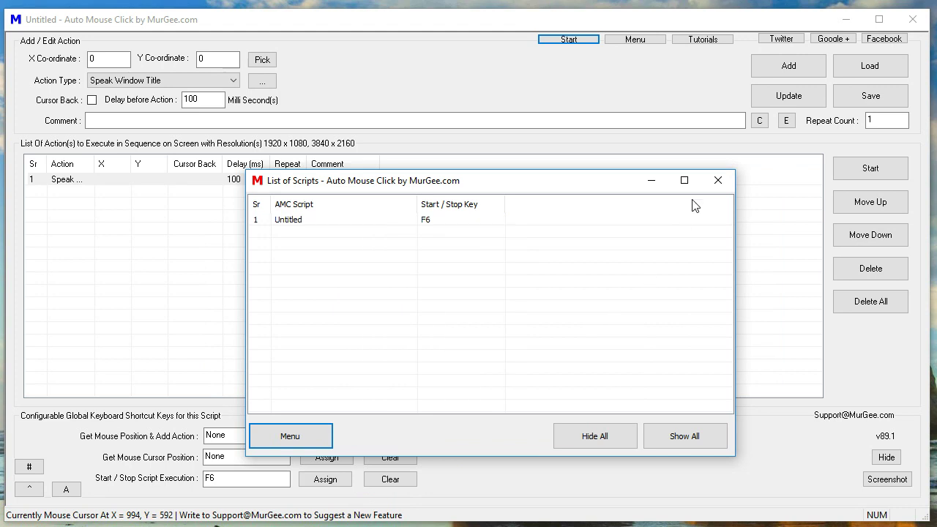
click(718, 180)
click(576, 42)
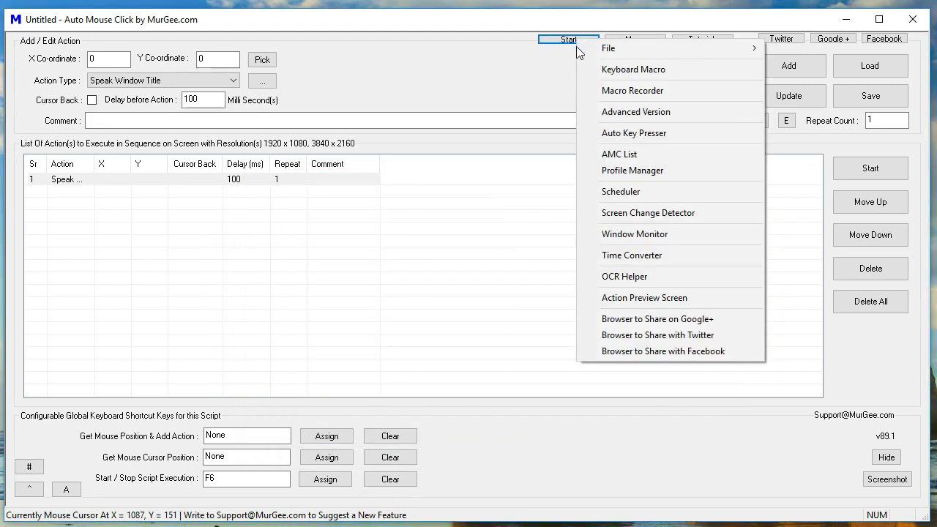
Step: Open the Screen Change Detector, run the script, and close the executor
click(684, 215)
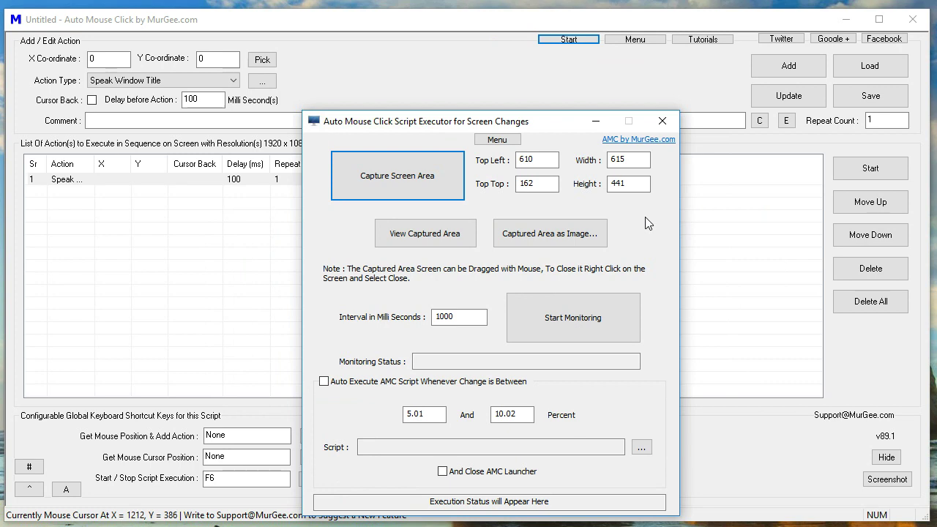
key(F6)
click(662, 121)
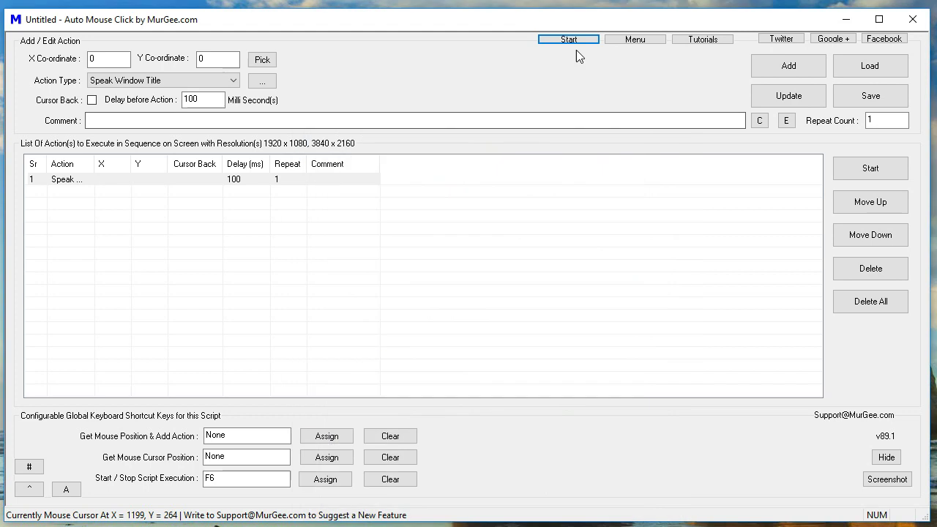
Step: Open Window Monitor, view and cancel the Calculator action, and dismiss the select-a-window warning
click(575, 42)
click(659, 236)
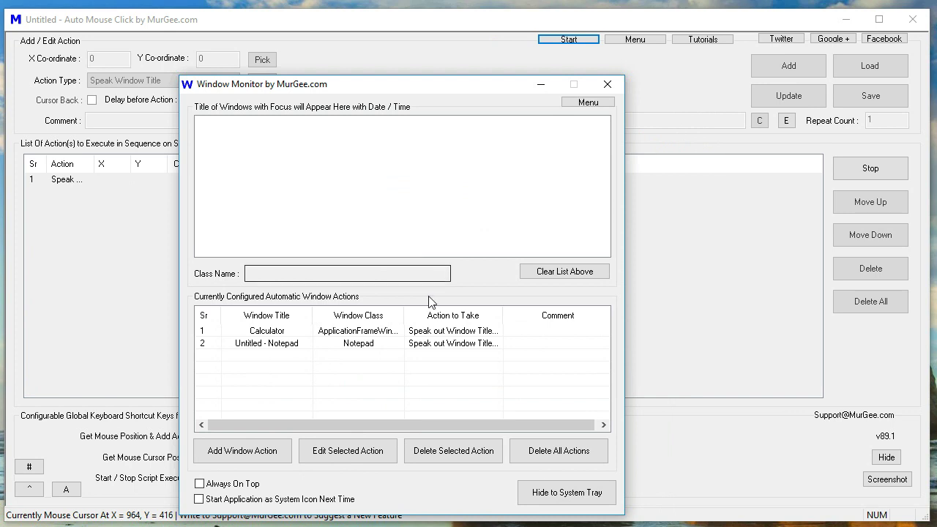
double_click(463, 330)
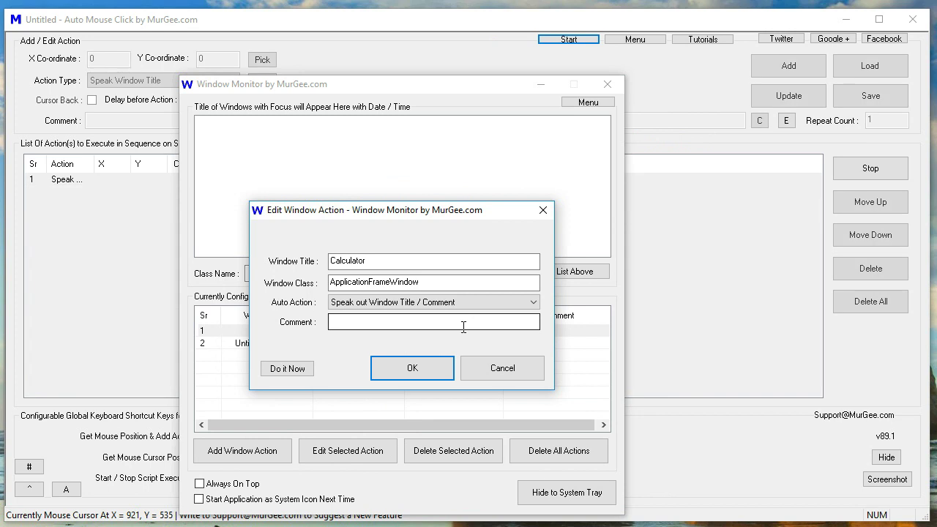
click(515, 368)
click(274, 457)
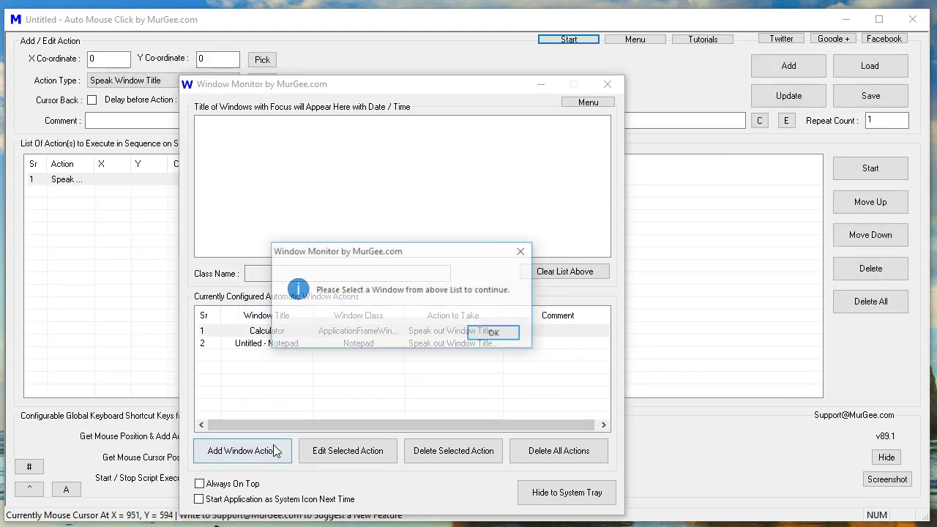
click(488, 335)
Step: View Window Monitor settings unchanged, close it, and reopen the companion tools list
click(593, 103)
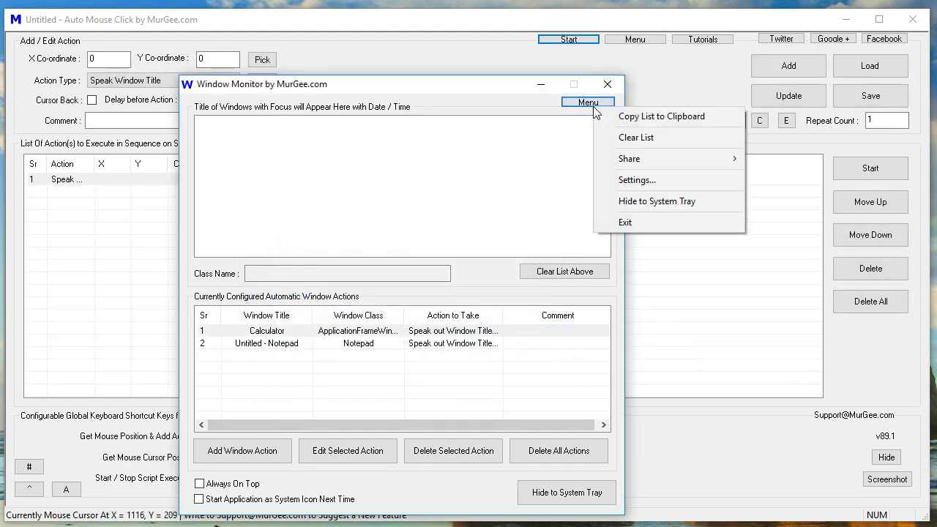
click(643, 181)
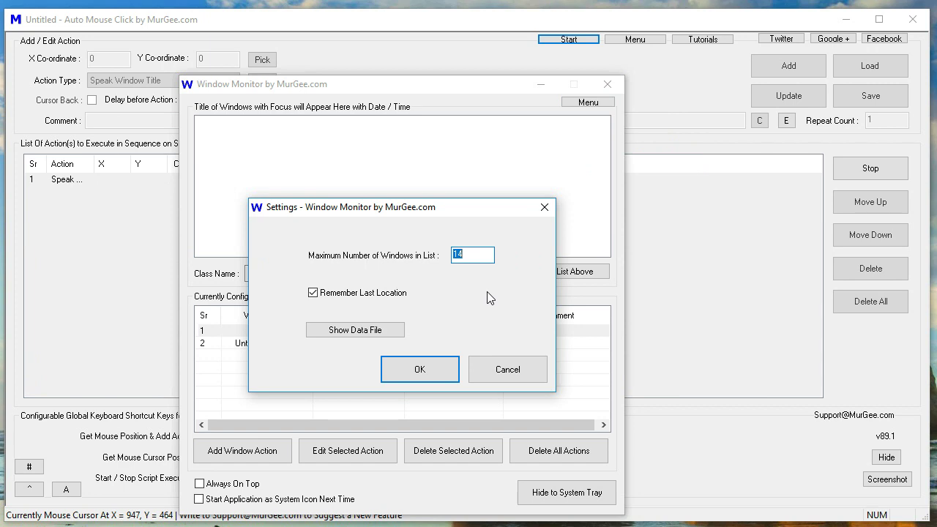
click(507, 369)
click(607, 88)
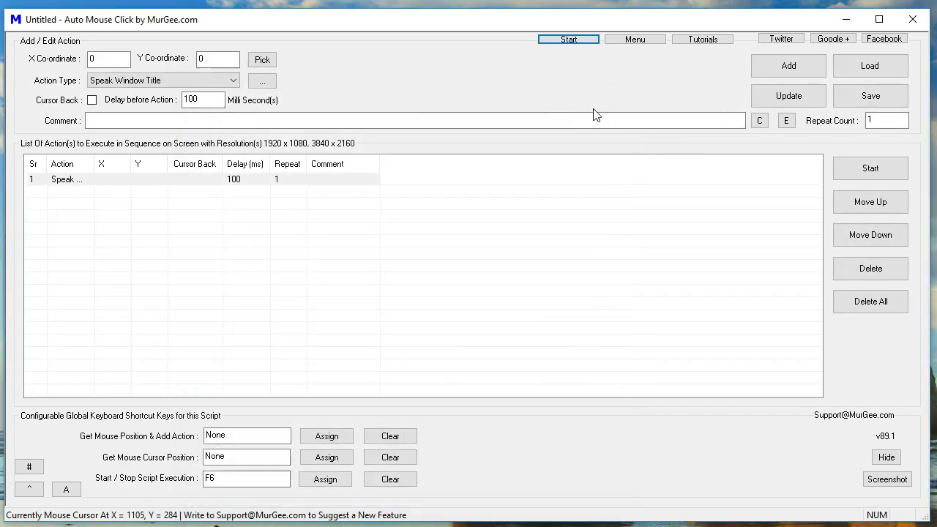
right_click(573, 42)
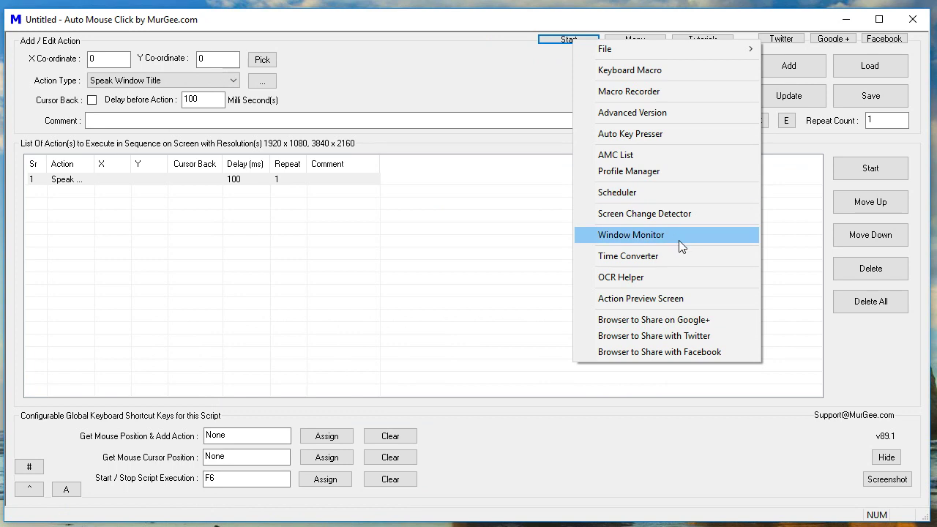
Step: Launch the OCR Helper, run the script, view its options, then close it
click(693, 276)
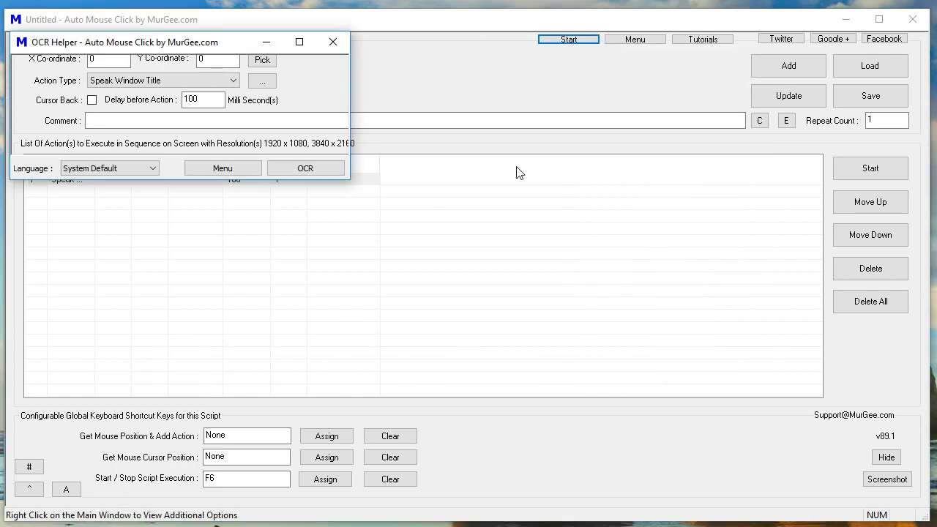
drag(213, 52, 404, 246)
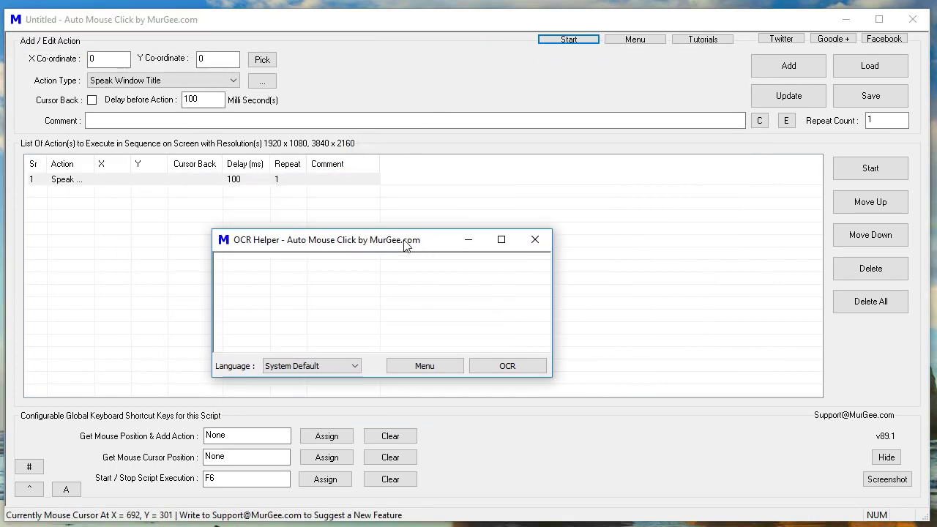
key(F6)
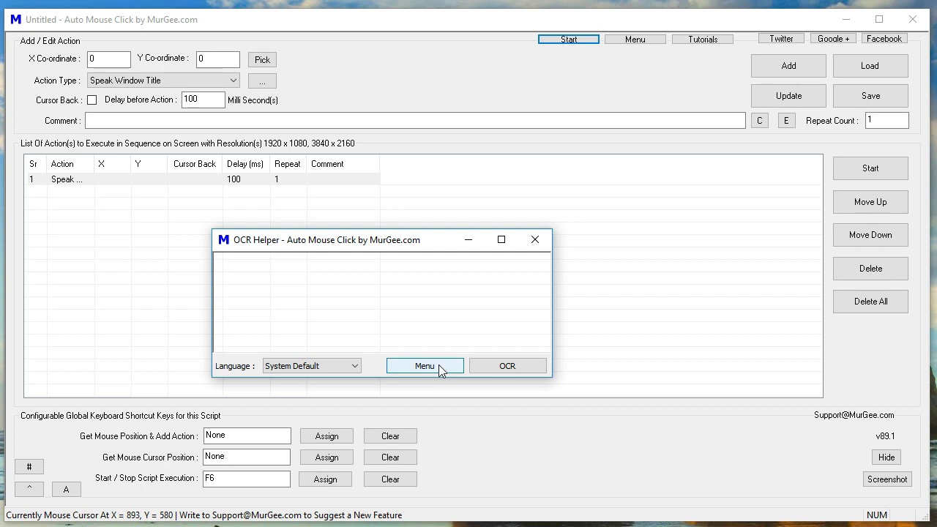
click(439, 366)
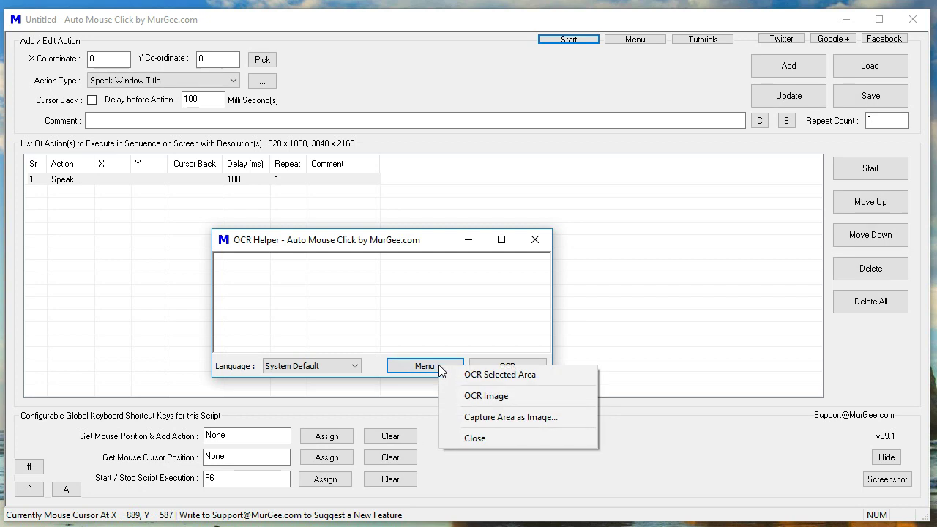
click(535, 241)
click(535, 240)
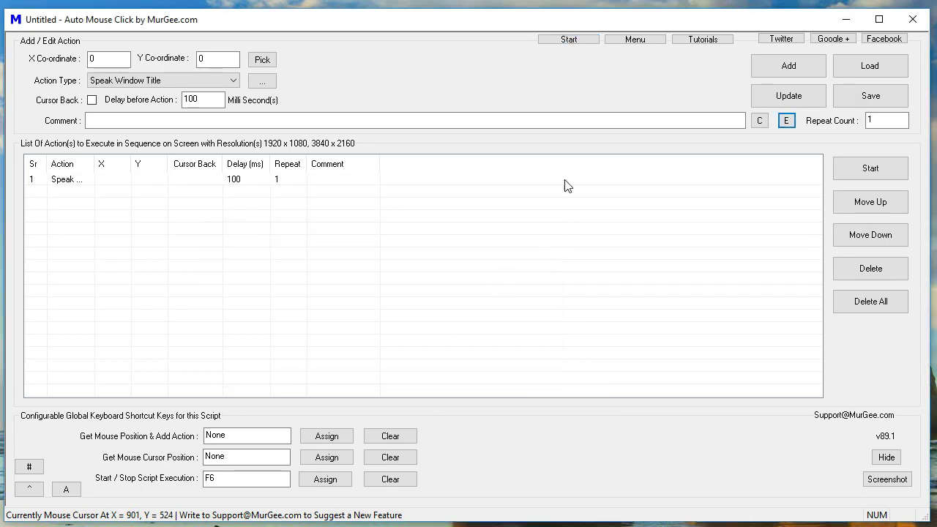
Step: Open the Action Preview showing 'Speak Window Title', then close it
click(566, 41)
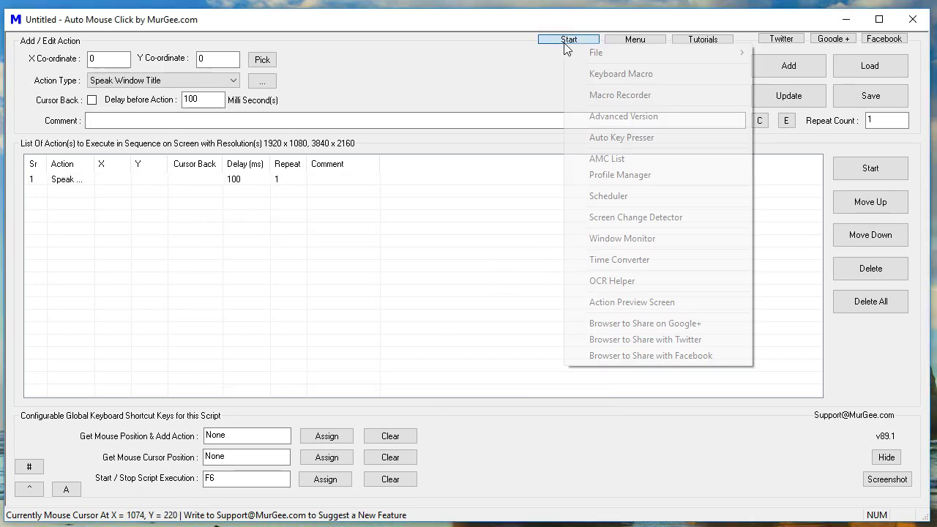
click(683, 304)
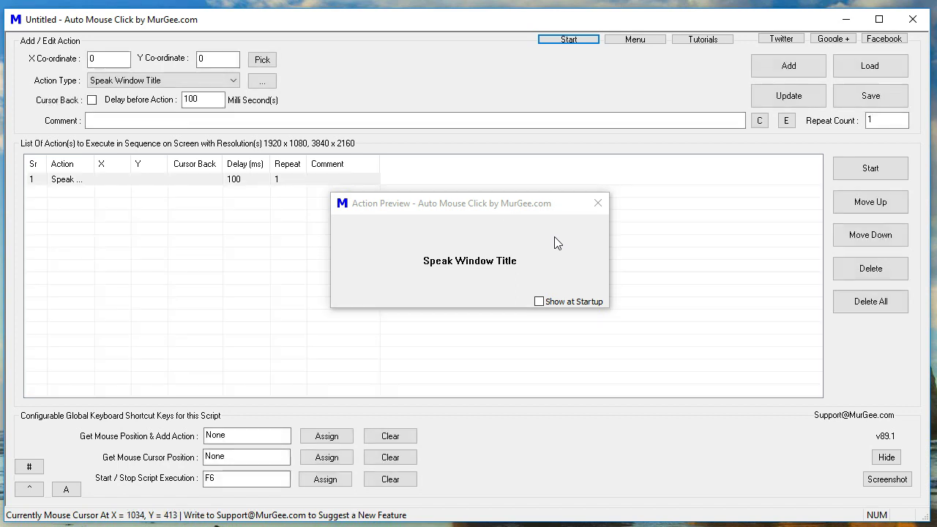
click(598, 207)
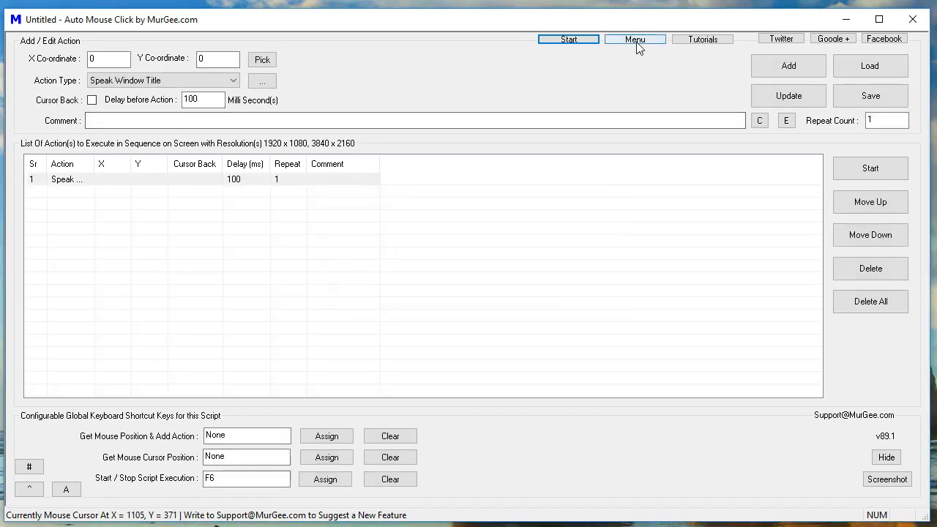
click(638, 42)
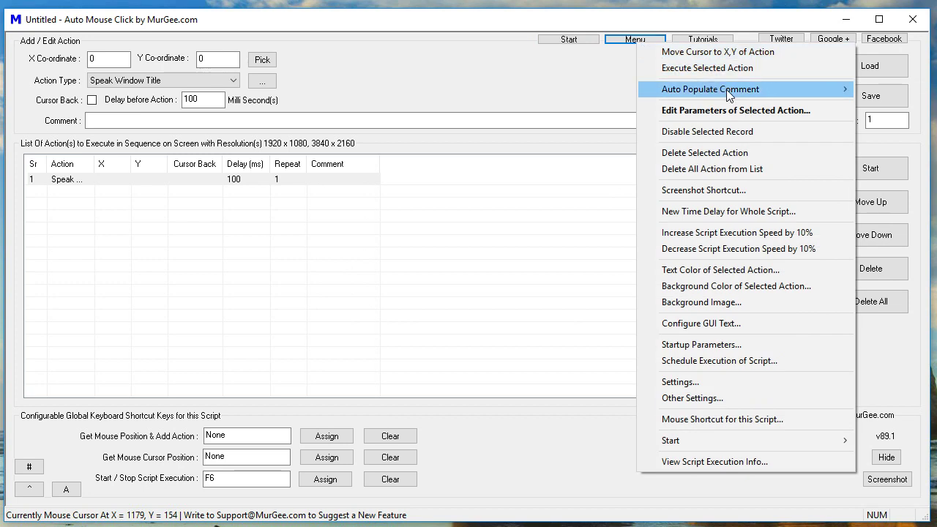
mouse_move(726, 89)
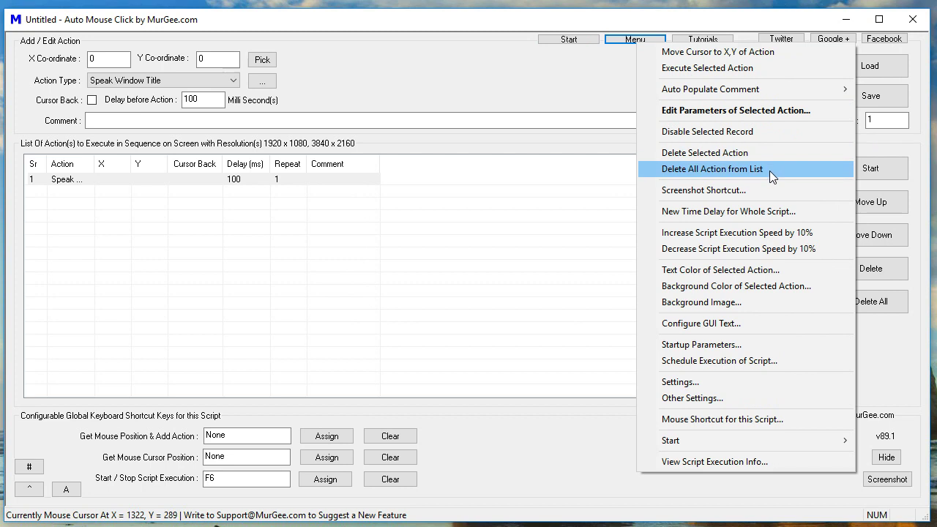
click(785, 189)
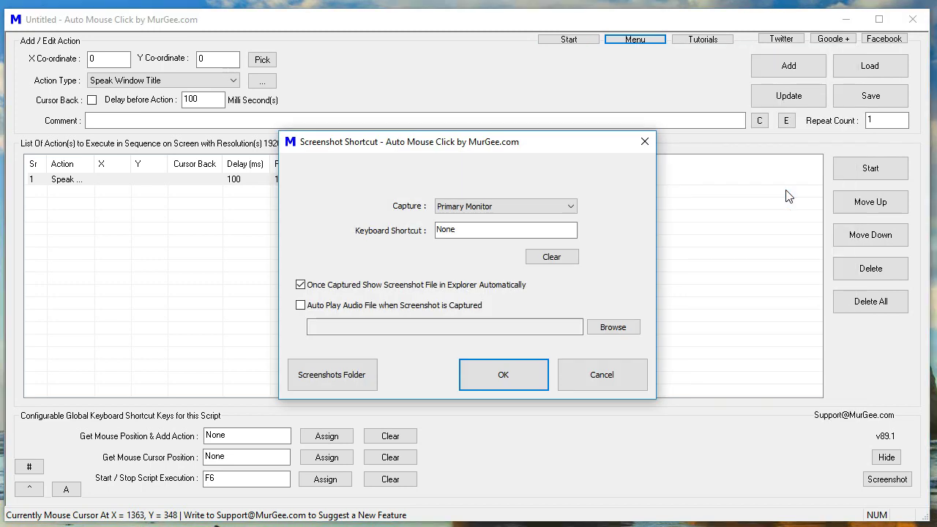
key(F6)
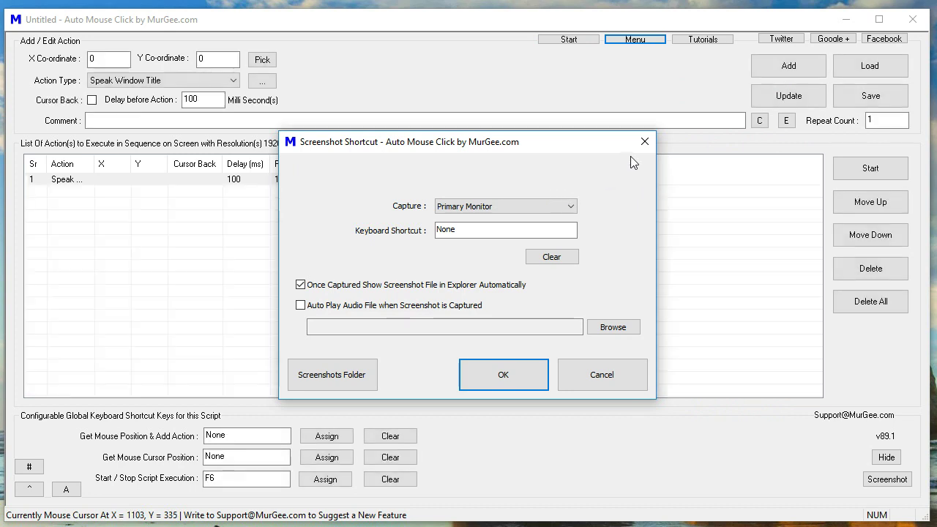
click(645, 143)
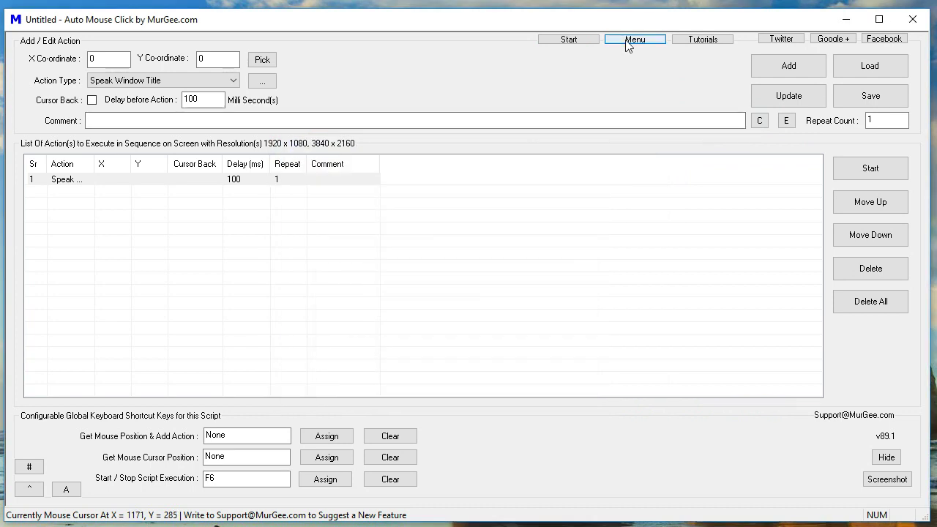
click(634, 39)
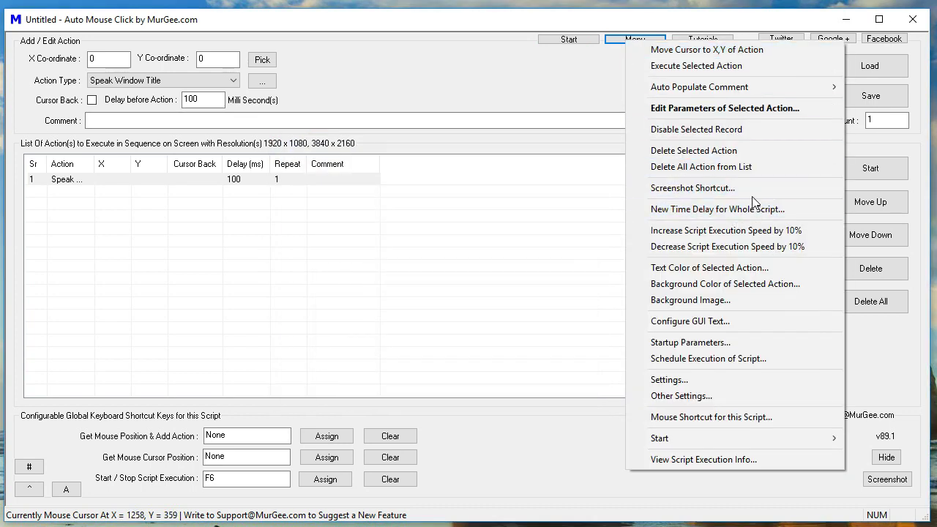
click(764, 212)
key(F6)
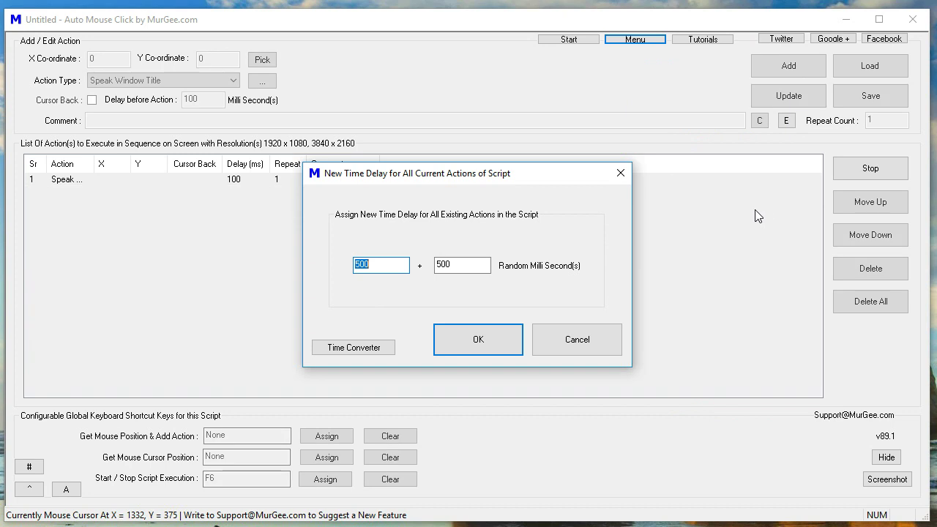
click(599, 351)
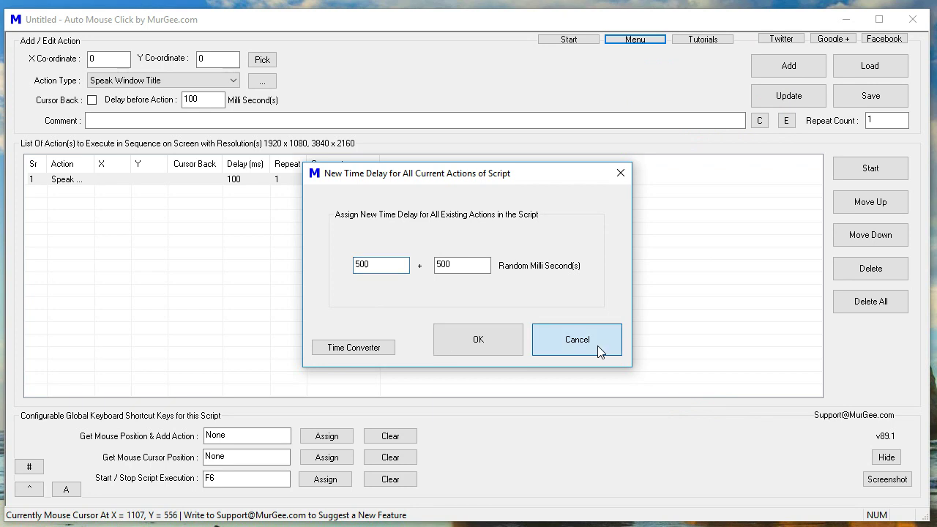
click(634, 39)
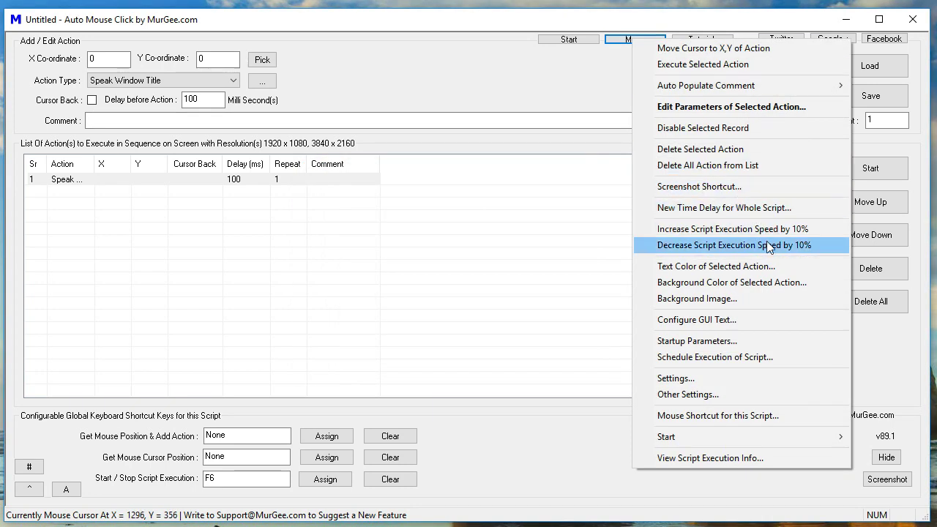
click(799, 297)
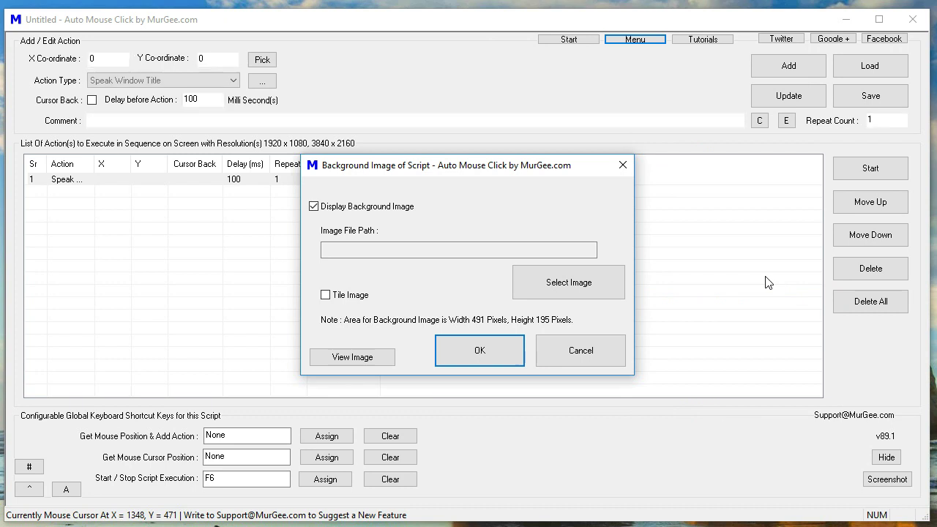
key(F6)
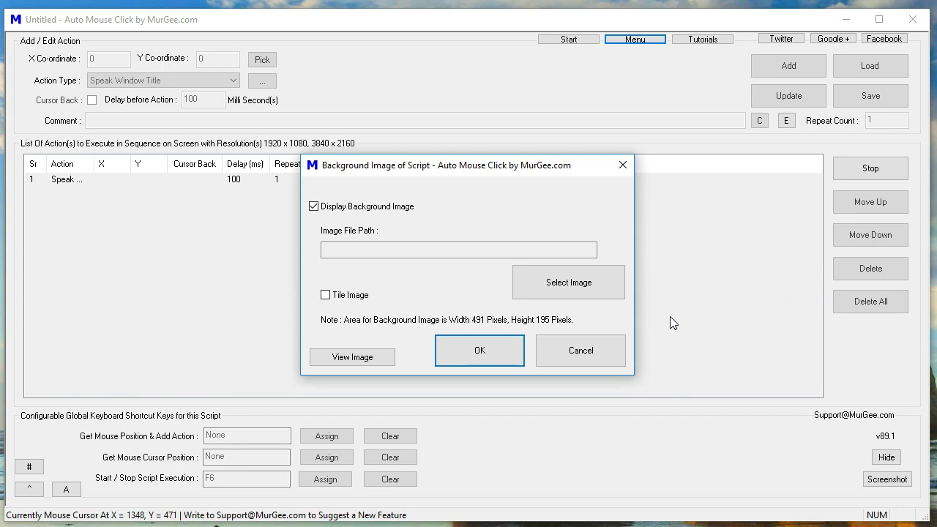
click(619, 345)
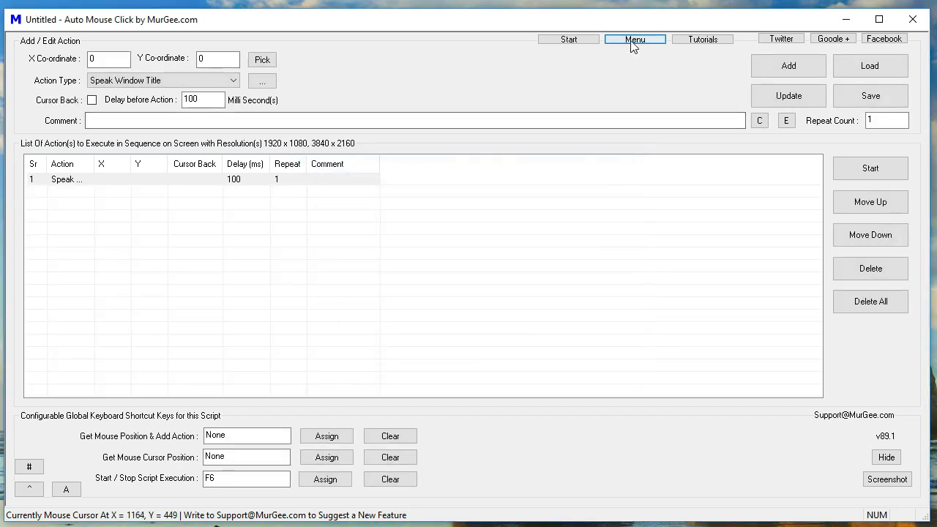
Step: Review the Configure GUI Text dialog and close it unchanged
click(631, 42)
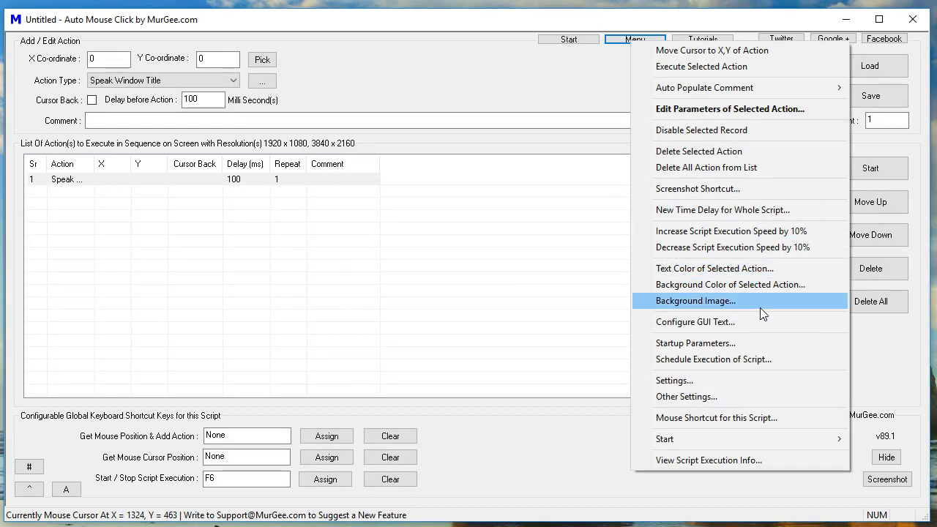
click(767, 325)
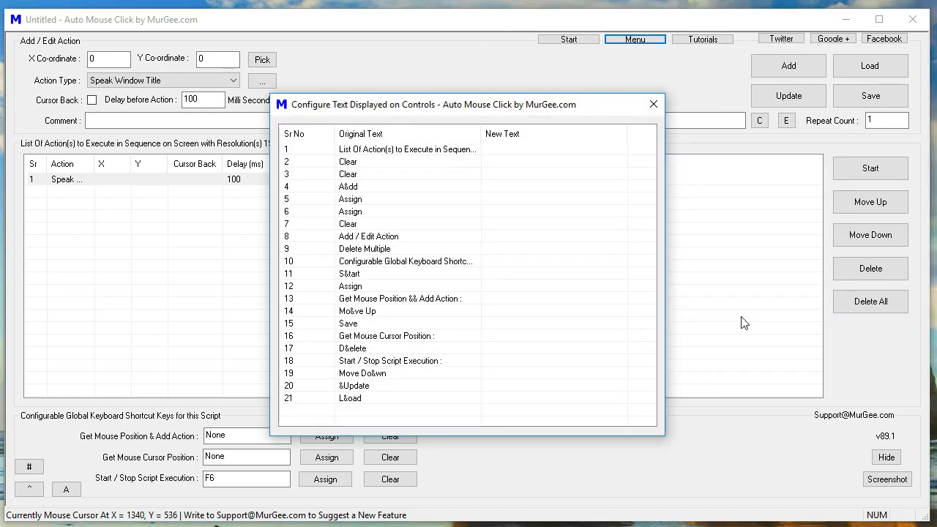
key(F6)
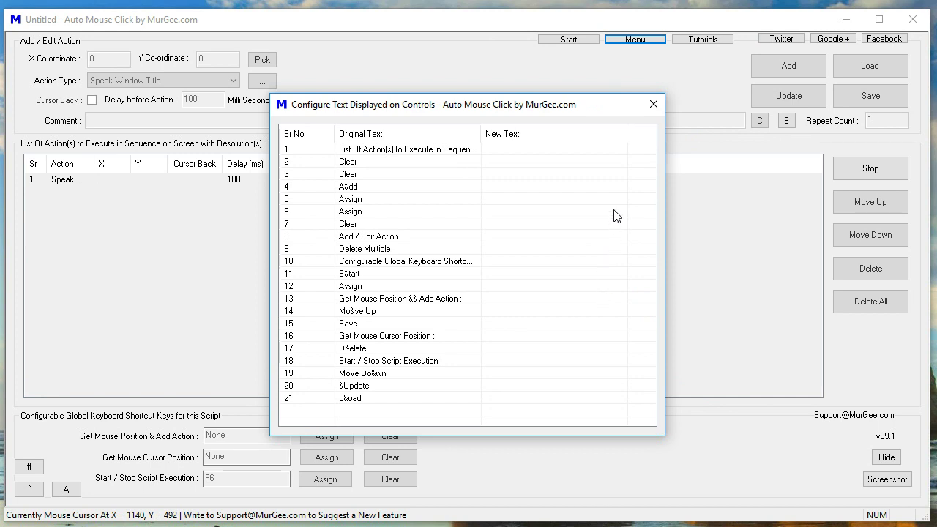
click(652, 107)
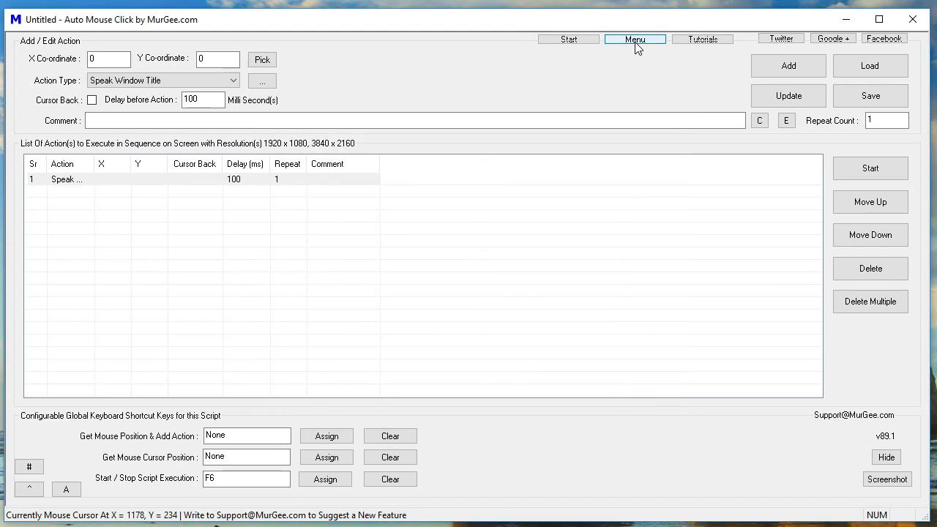
Step: Review the Startup Parameters dialog, cancel it, and bring the Menu list back up
click(635, 39)
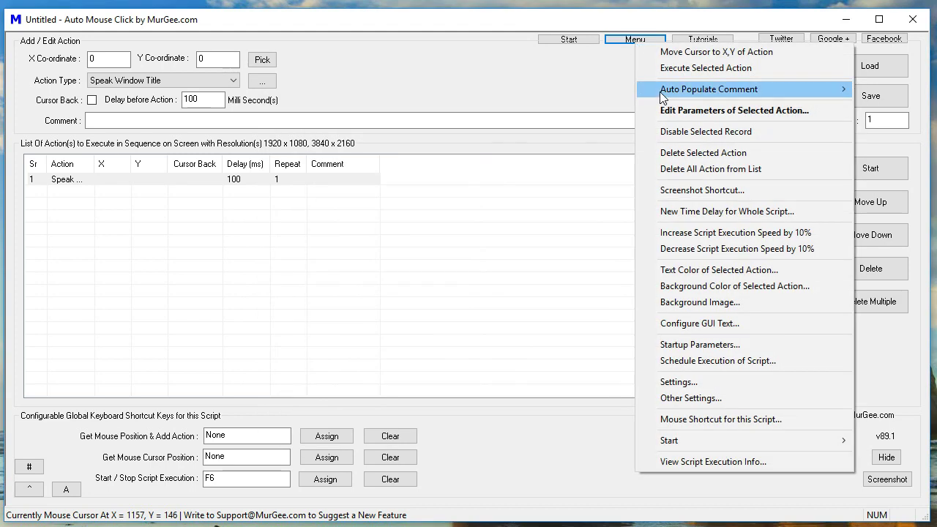
click(796, 346)
key(F6)
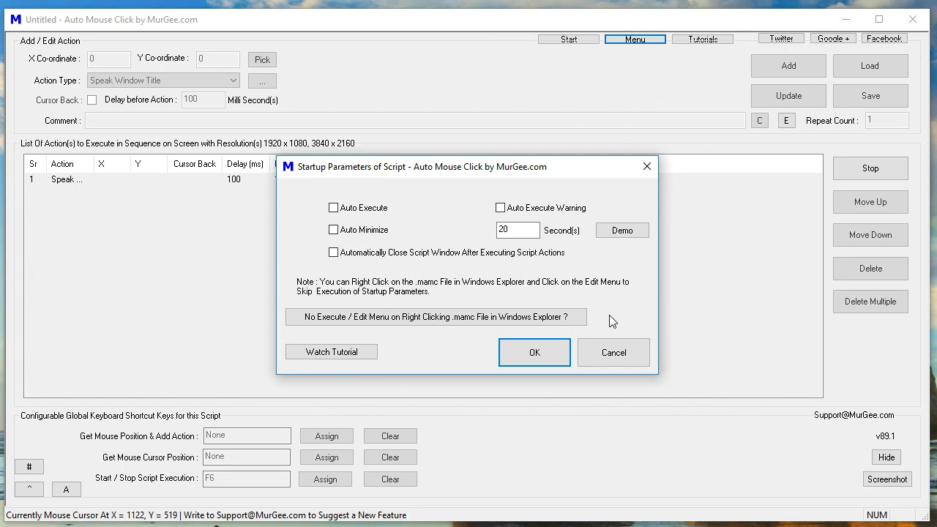
click(614, 352)
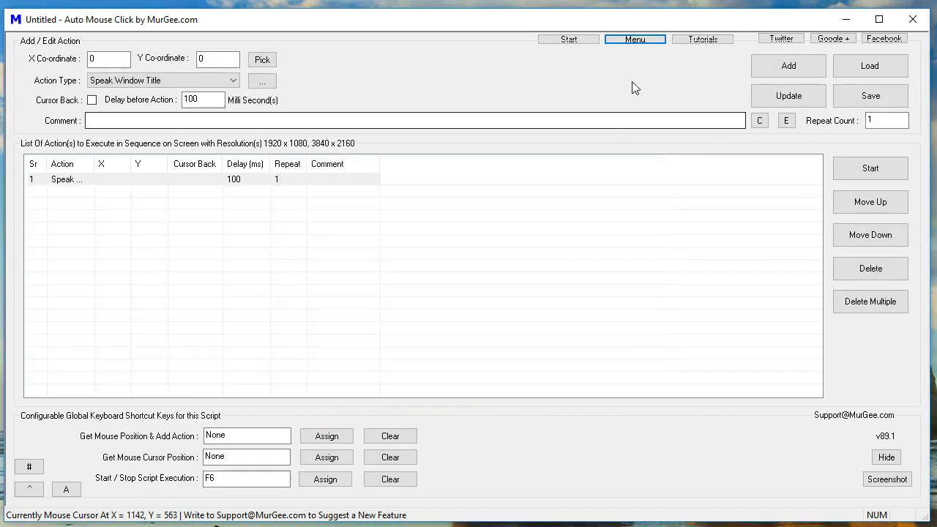
click(637, 43)
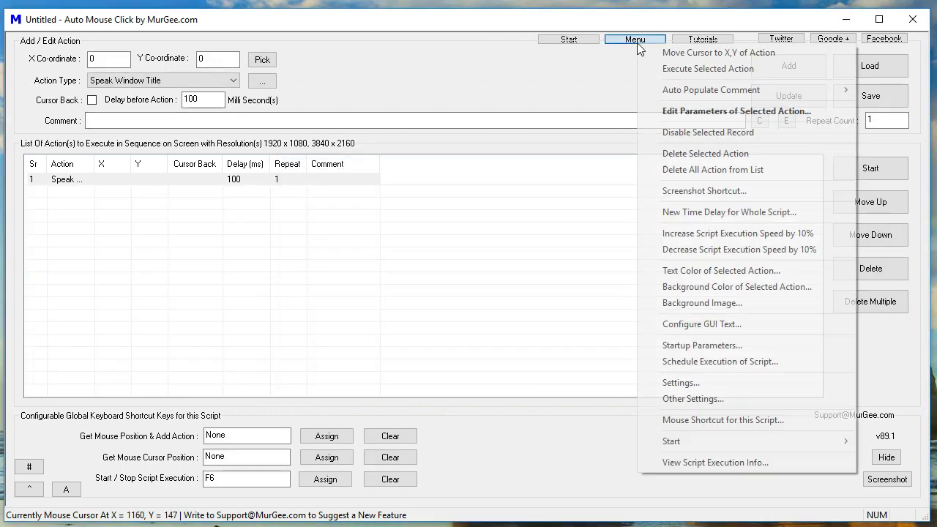
Step: Review the Schedule Execution of Script dialog and cancel it without scheduling
click(784, 355)
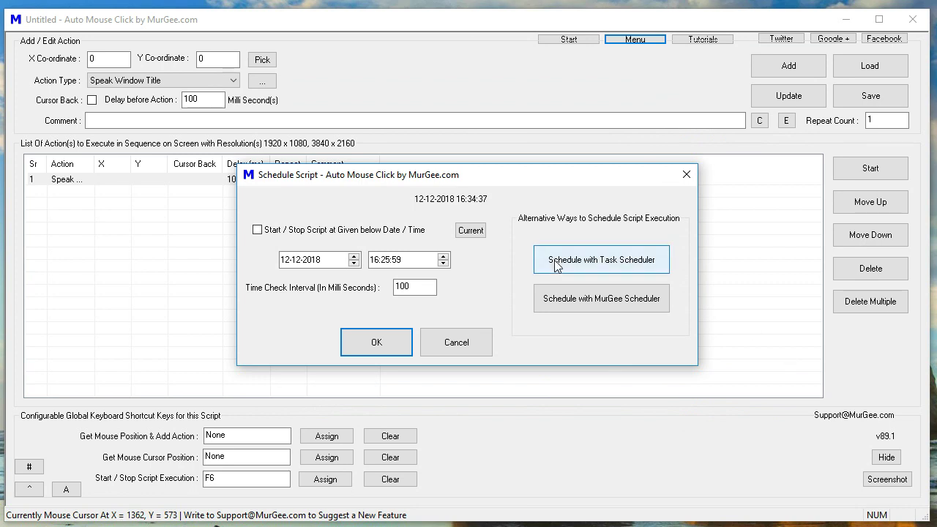
key(F6)
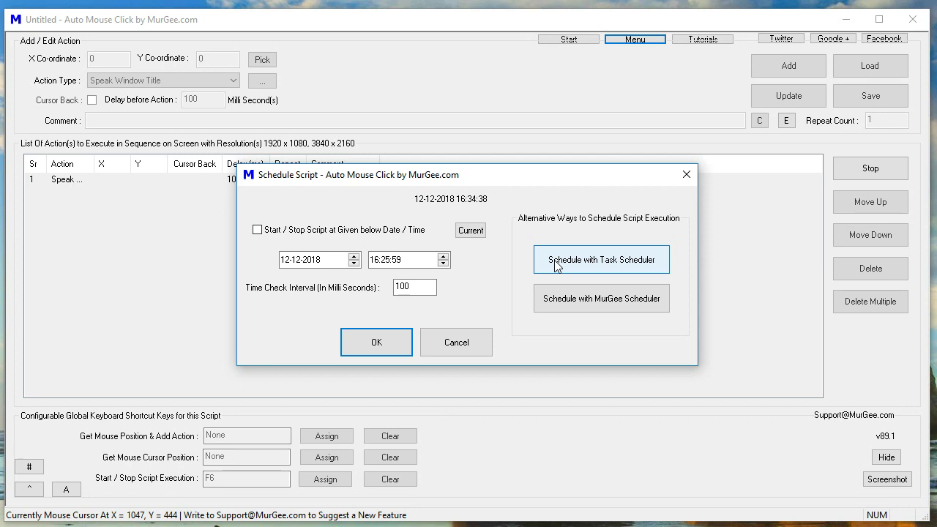
click(475, 341)
Step: Review the general Settings dialog and close it unchanged
click(635, 39)
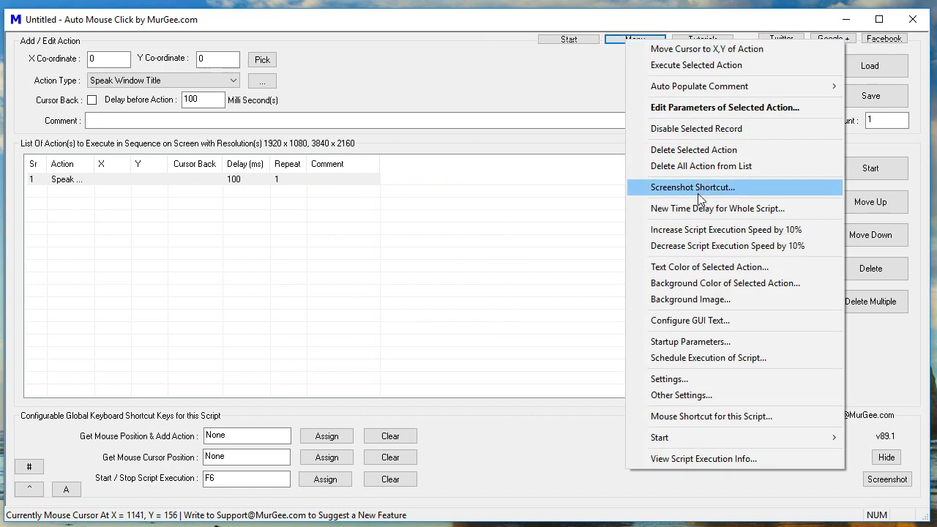
click(772, 379)
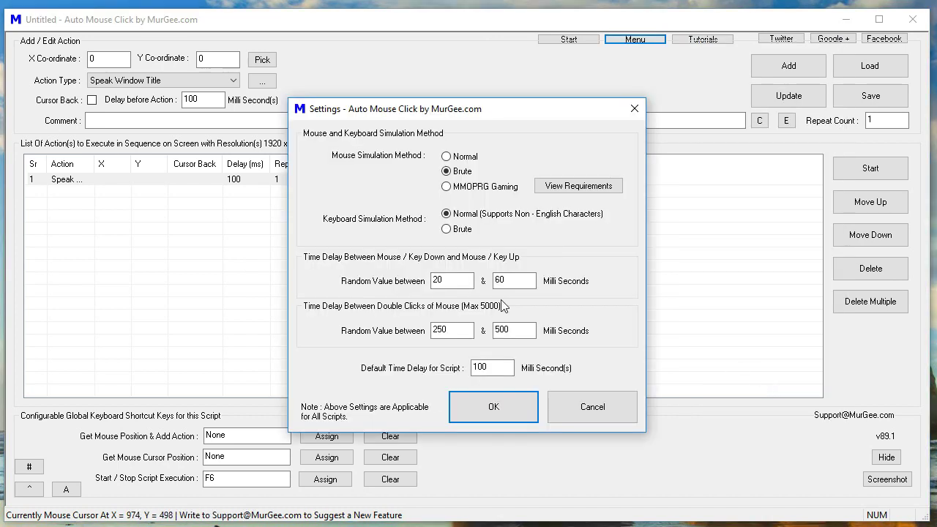
key(F6)
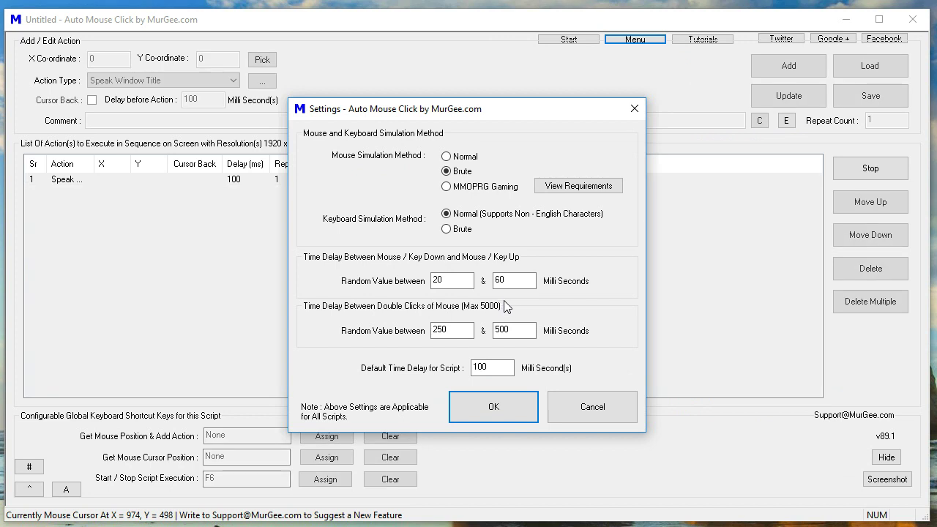
click(634, 108)
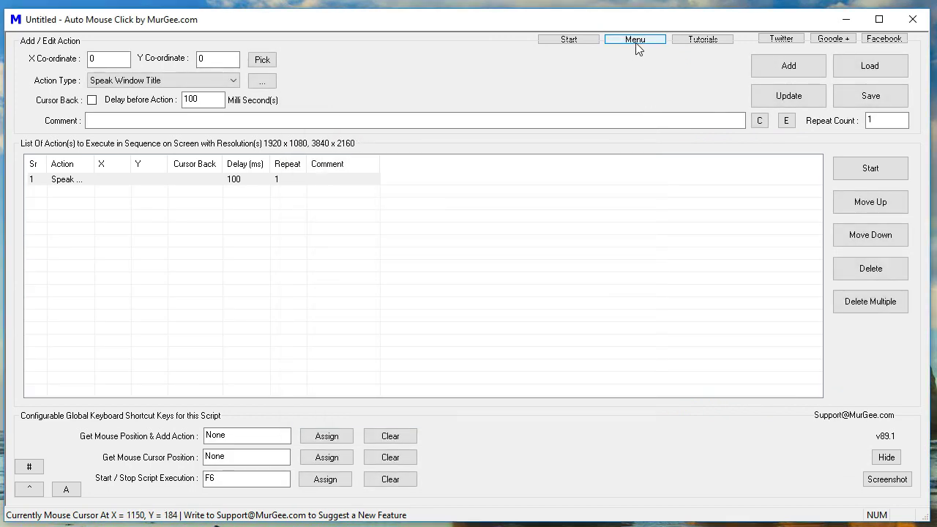
Step: Look over Other Settings and its Cursor Locator, then close both
click(636, 41)
click(734, 398)
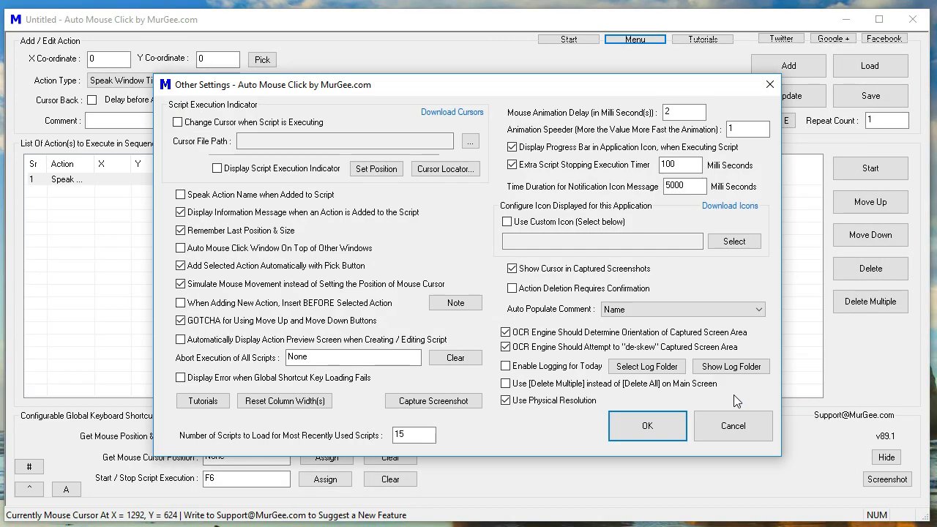
key(F6)
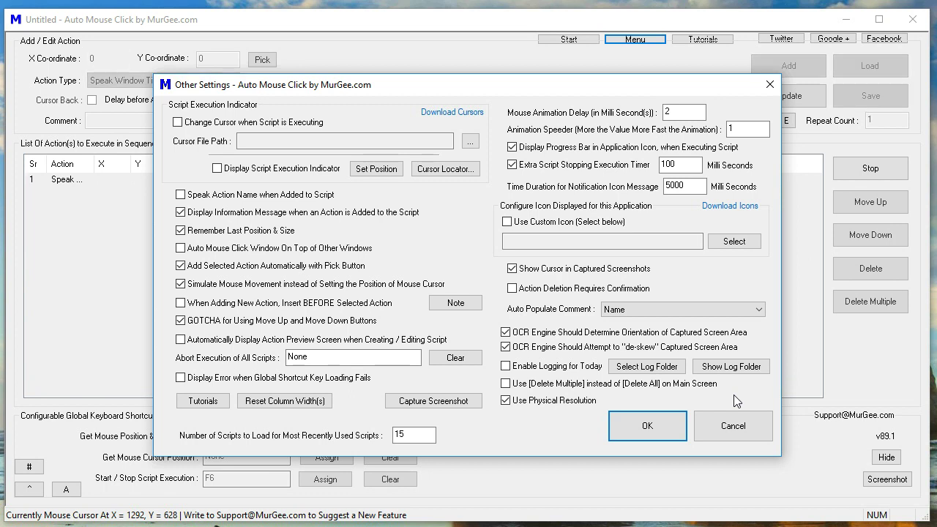
click(463, 174)
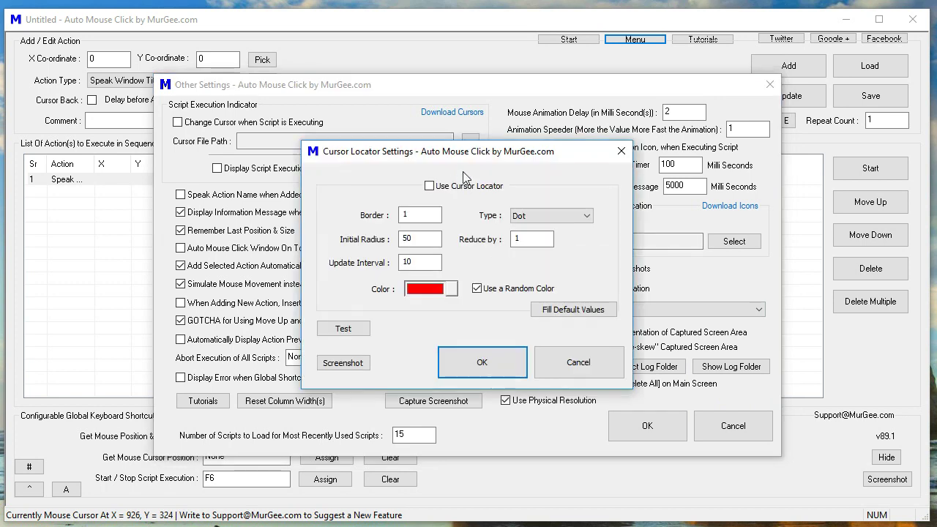
key(F6)
key(Escape)
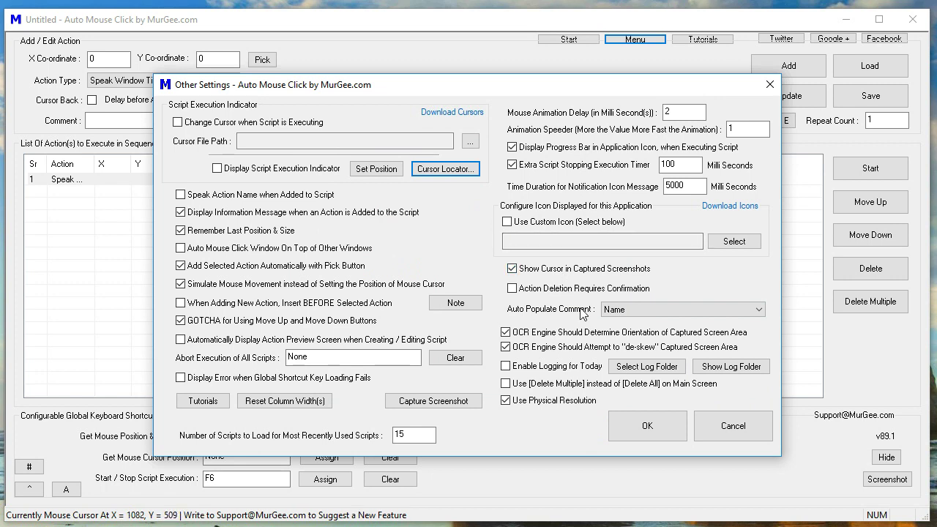
key(Escape)
Step: Bring up the Mouse Shortcut to Start / Stop Script dialog
click(632, 41)
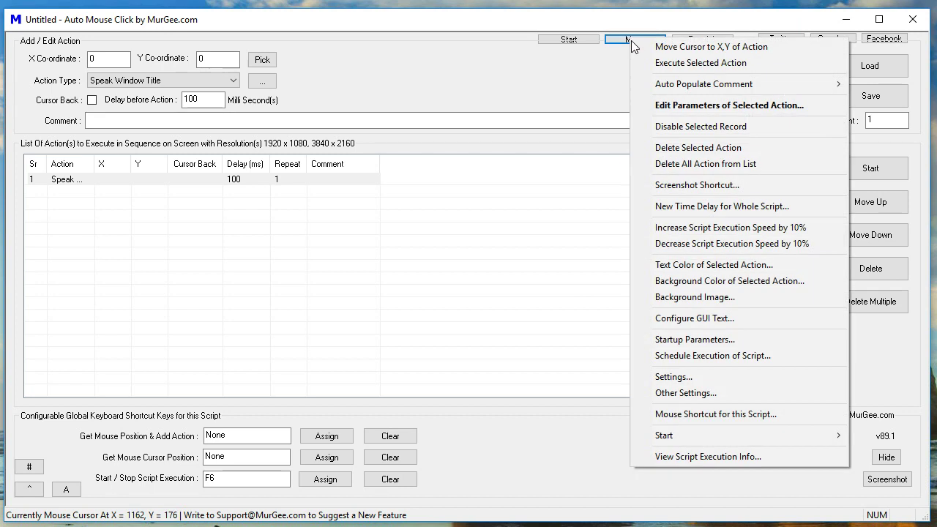
click(757, 414)
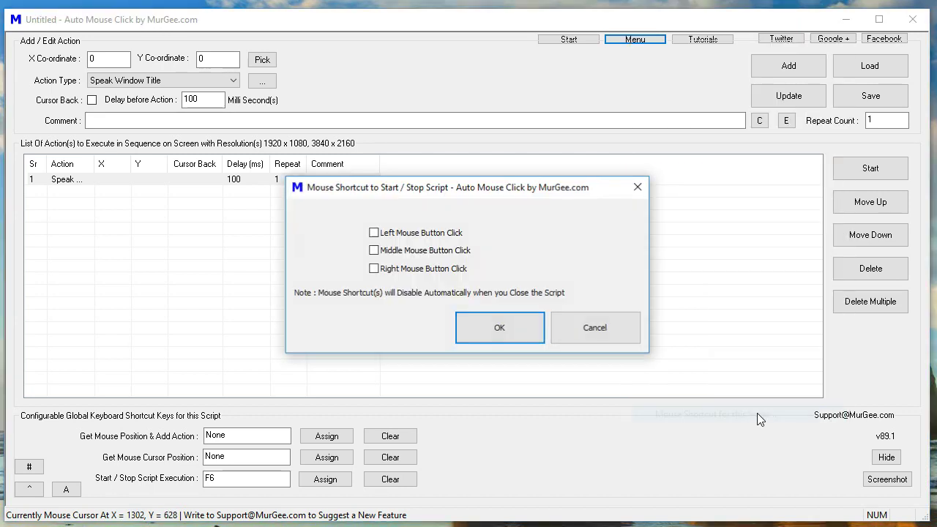
key(F6)
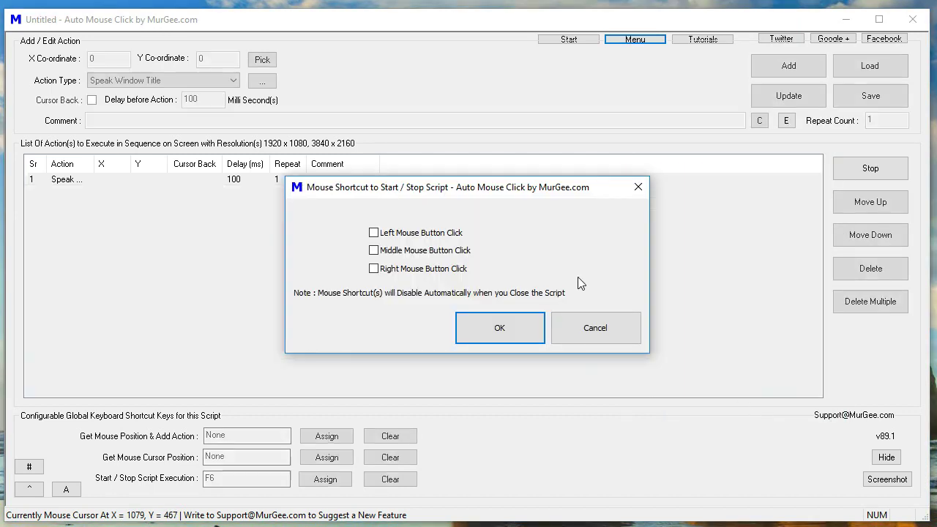